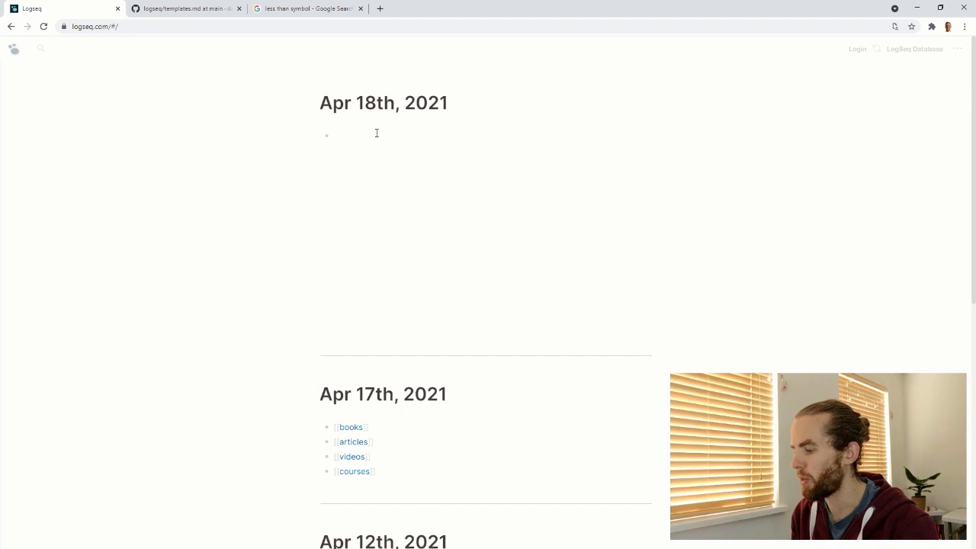
Add a [[Mindset]] page link to the Apr 18th, 2021 journal and insert a Properties block beneath it in the same bullet.
{"action": "type", "text": "[[Mind"}
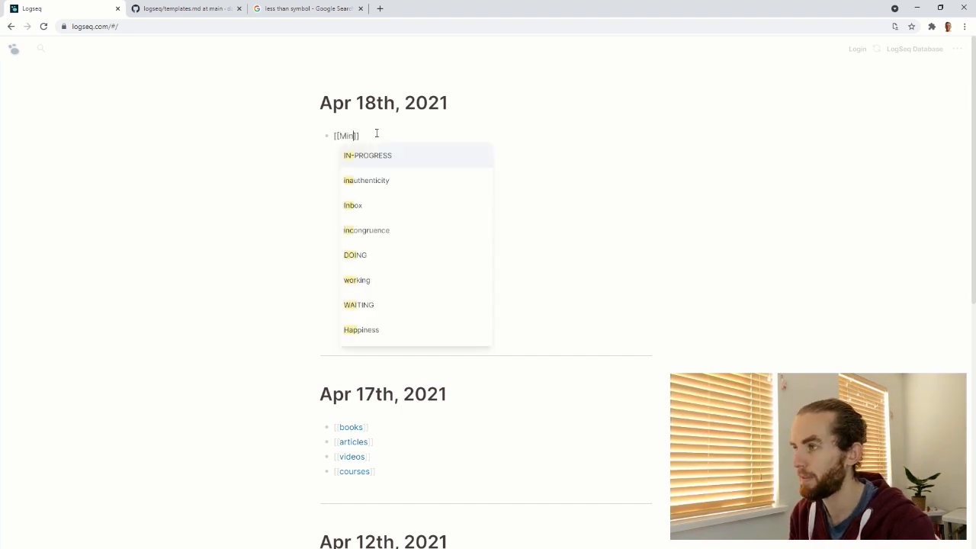
{"action": "type", "text": "set"}
{"action": "key", "text": "Return"}
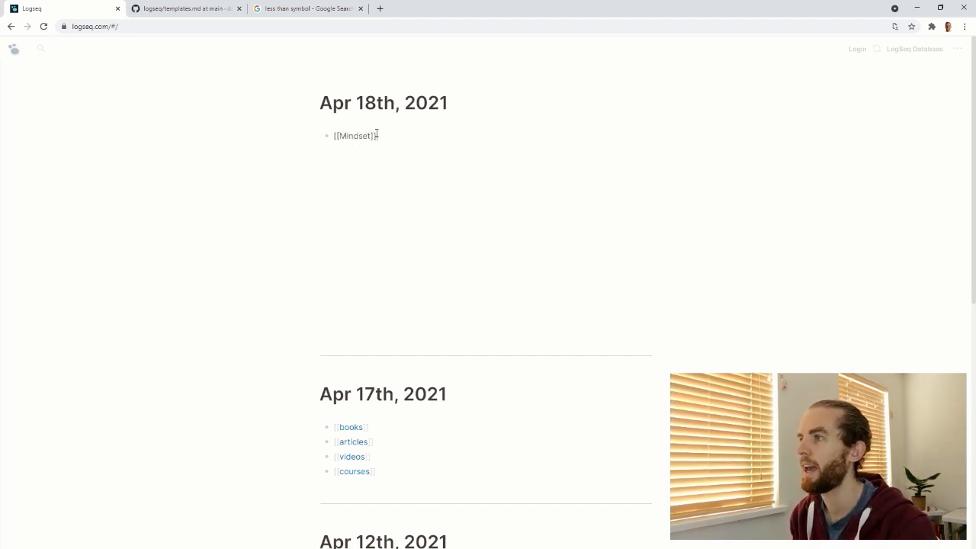
{"action": "key", "text": "shift+Return"}
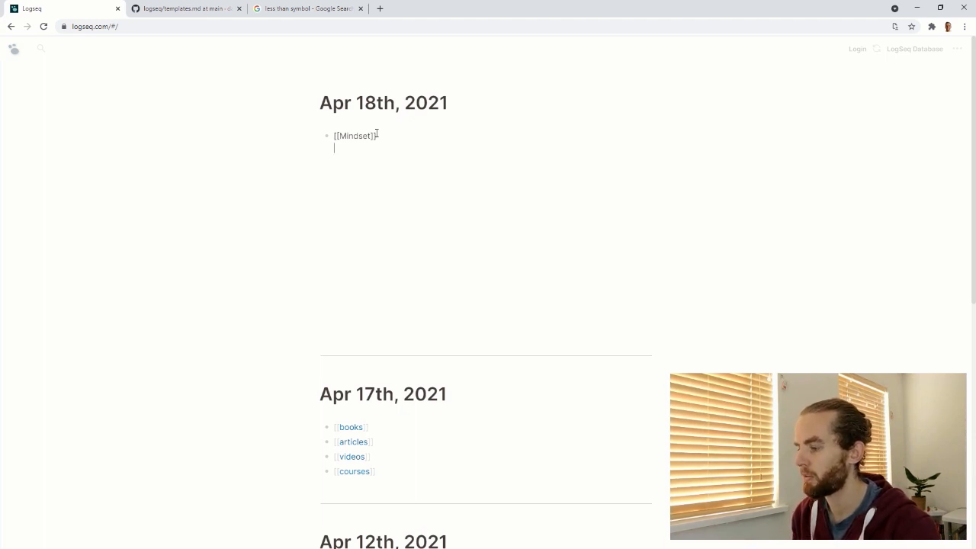
{"action": "type", "text": "<"}
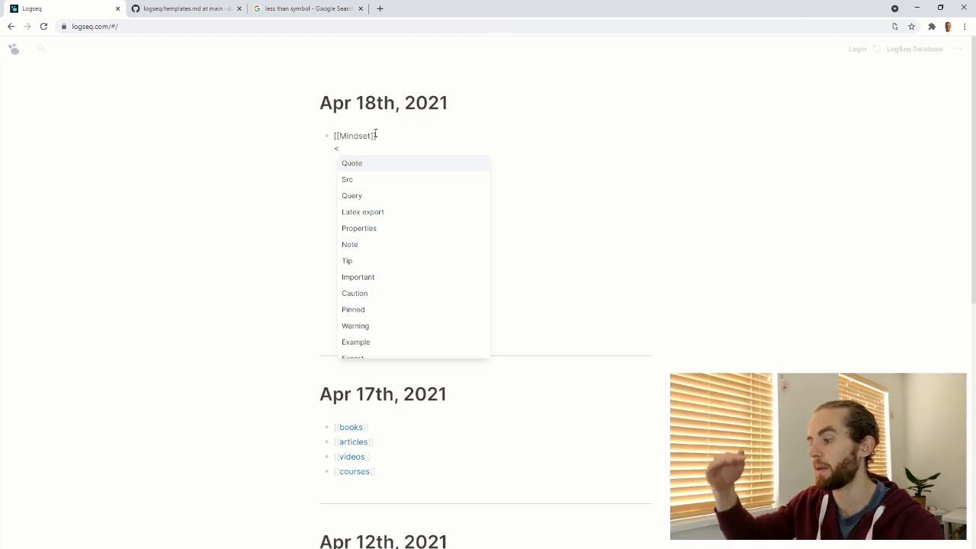
{"action": "left_click", "coordinate": [441, 231]}
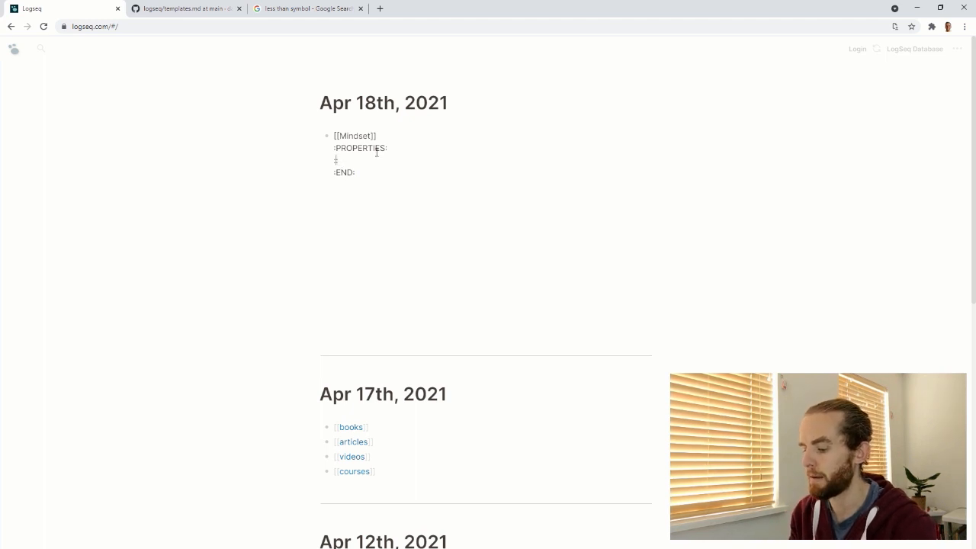
Define empty type, author and rating properties in the Mindset block, each on its own line.
{"action": "type", "text": "type"}
{"action": "key", "text": "Return"}
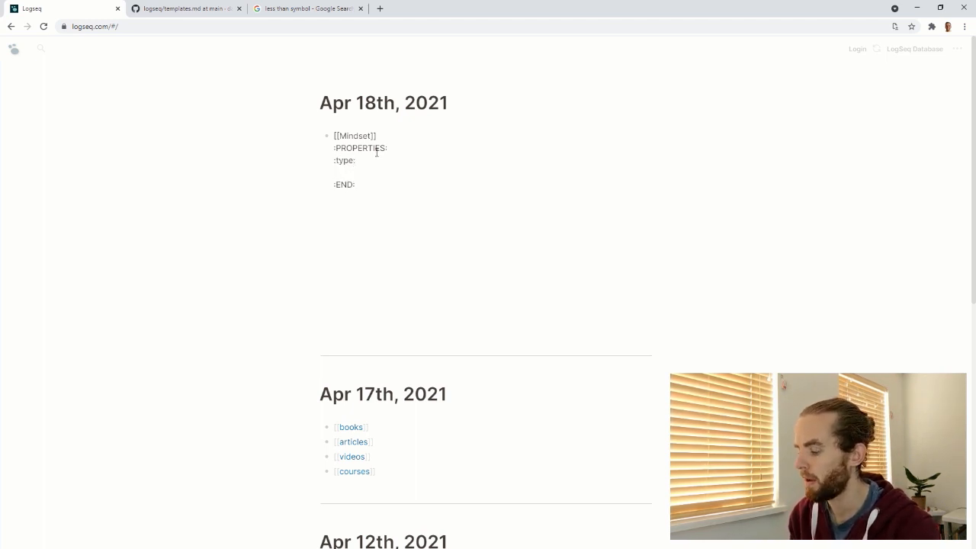
{"action": "type", "text": ":author:"}
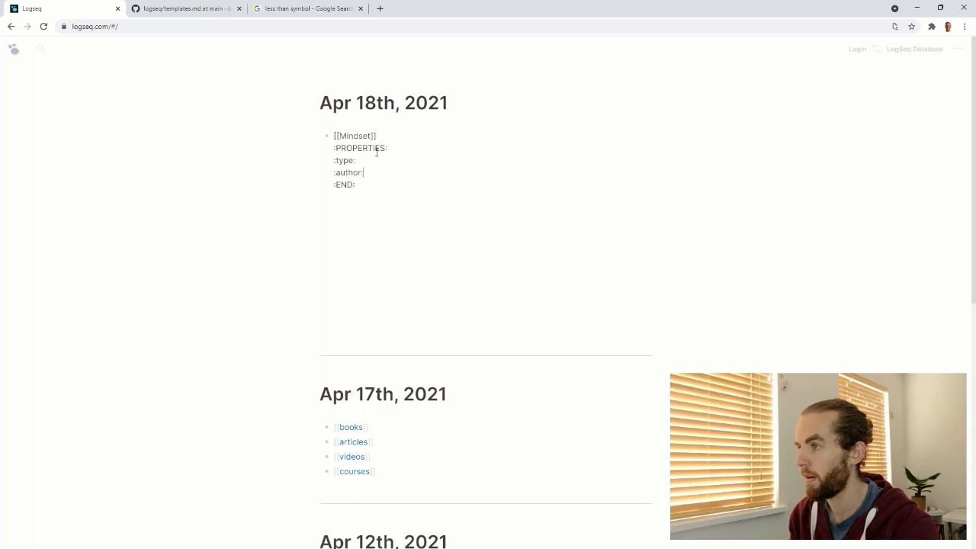
{"action": "key", "text": "Return"}
{"action": "type", "text": ":rating:"}
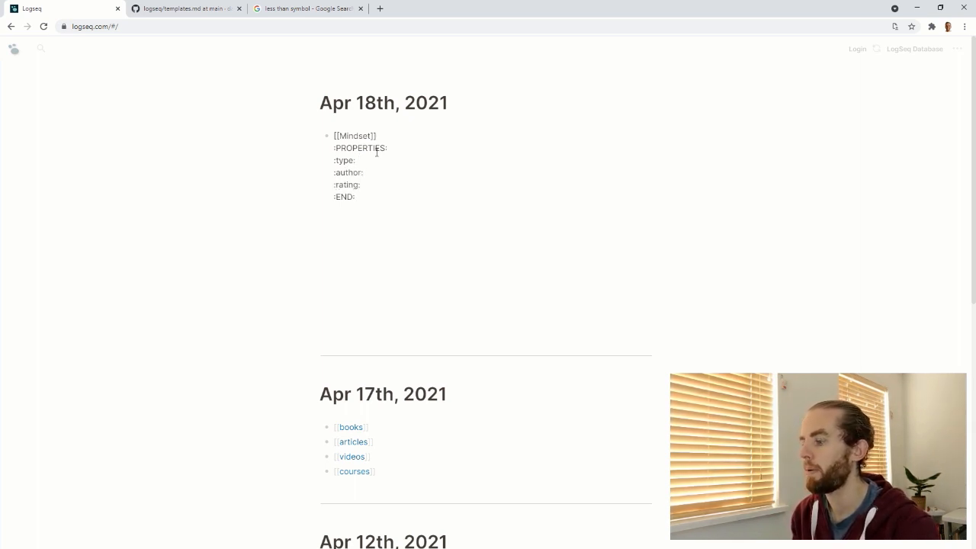
Fill in the Mindset properties with type books, author Carol Dweck and rating 9/10, and start a new bullet below.
{"action": "type", "text": " books"}
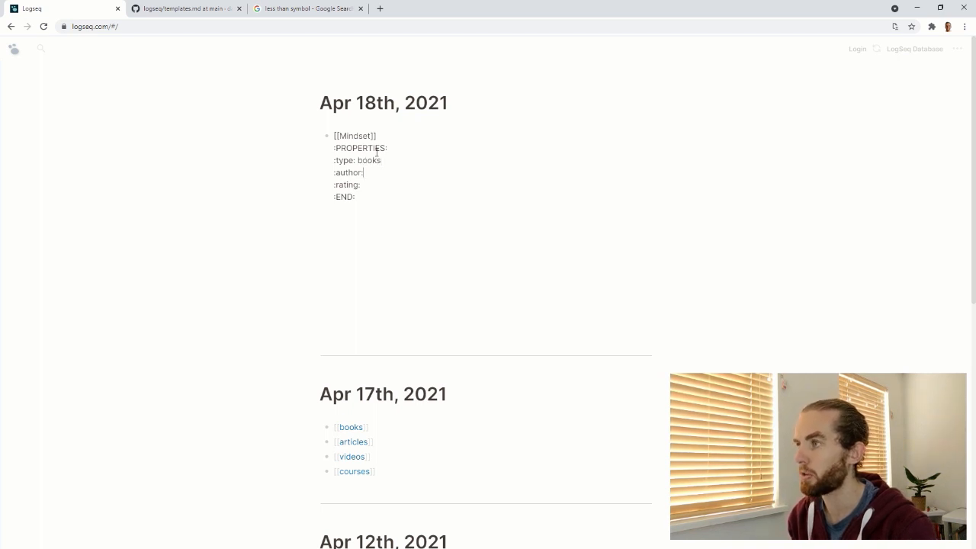
{"action": "type", "text": " Carol"}
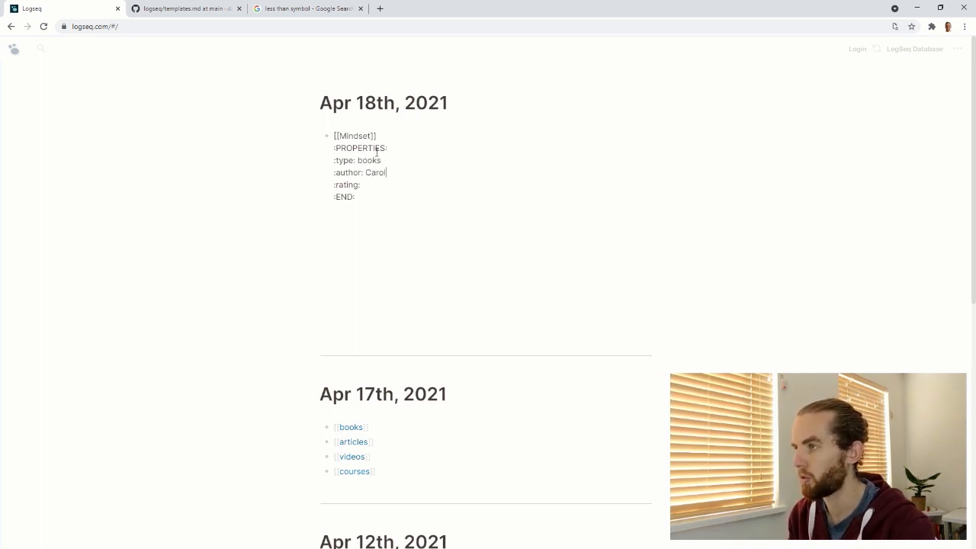
{"action": "type", "text": " Dweck"}
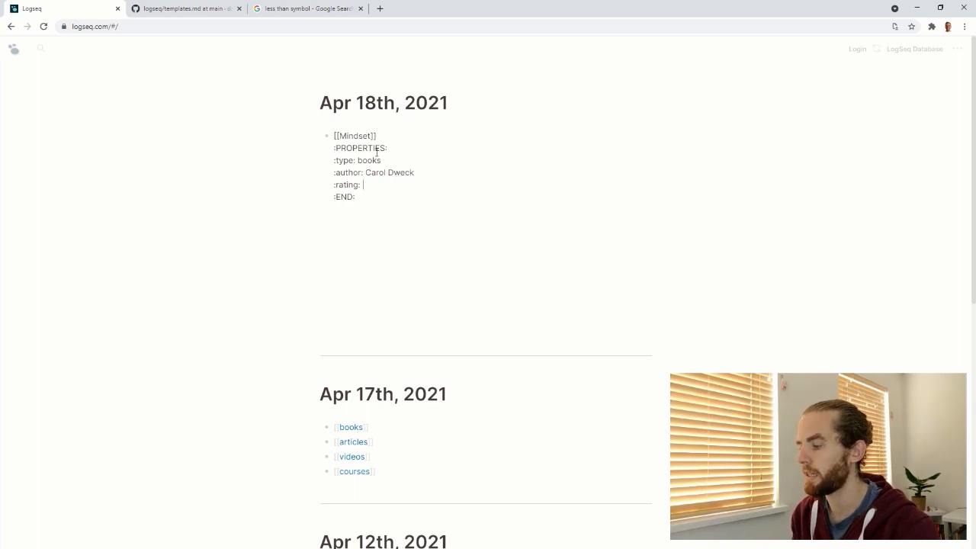
{"action": "type", "text": "/"}
{"action": "key", "text": "BackSpace"}
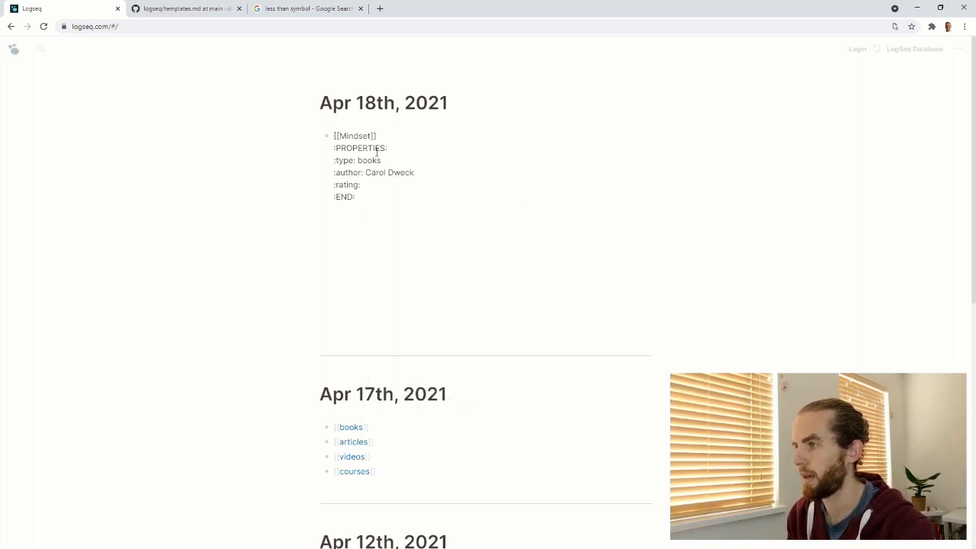
{"action": "type", "text": "9/10"}
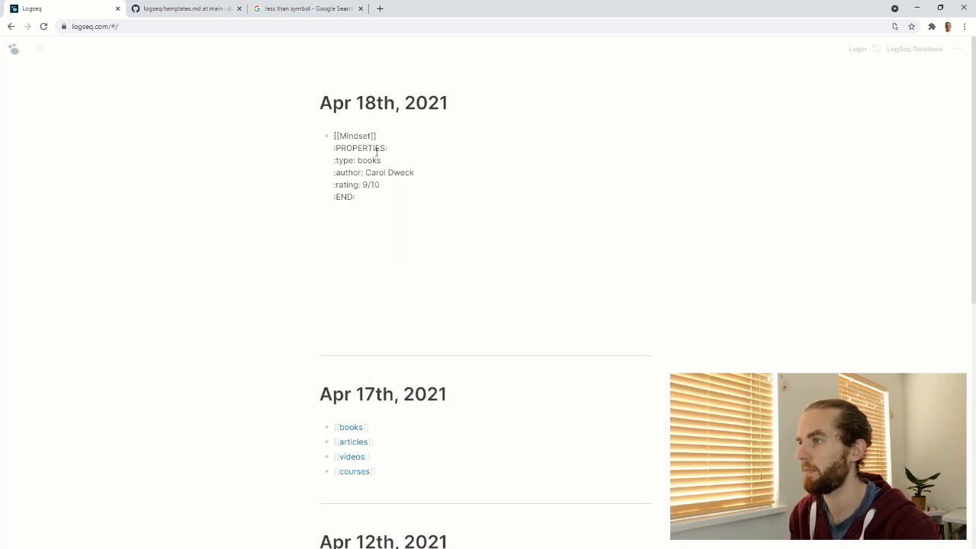
{"action": "key", "text": "Return"}
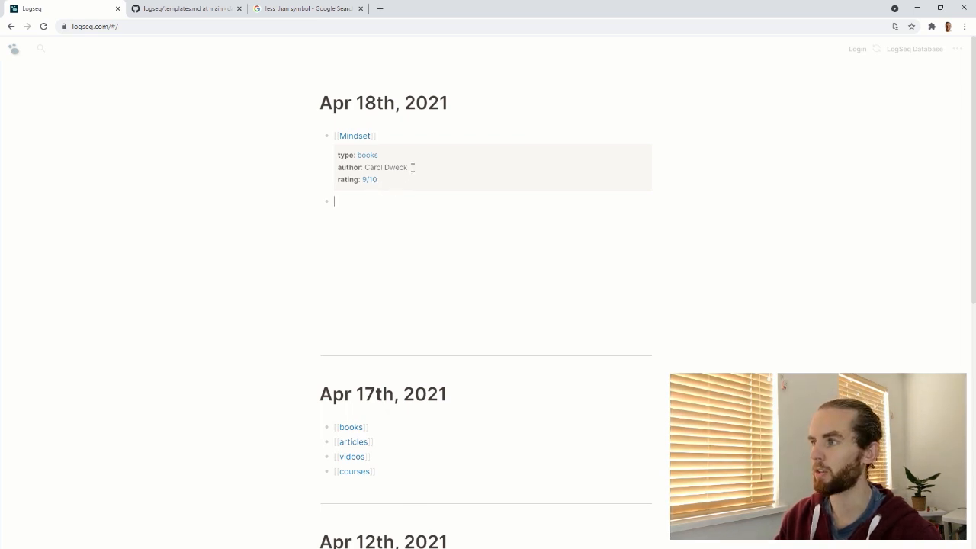
Turn the Mindset author value into the page link [[Carol Dweck]] and return to the empty bullet below.
{"action": "left_click", "coordinate": [412, 167]}
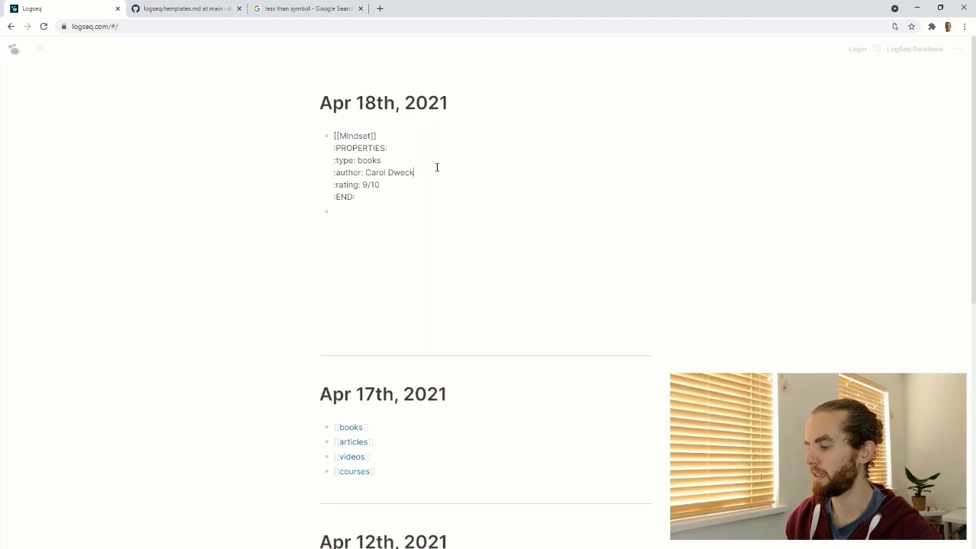
{"action": "type", "text": "]]"}
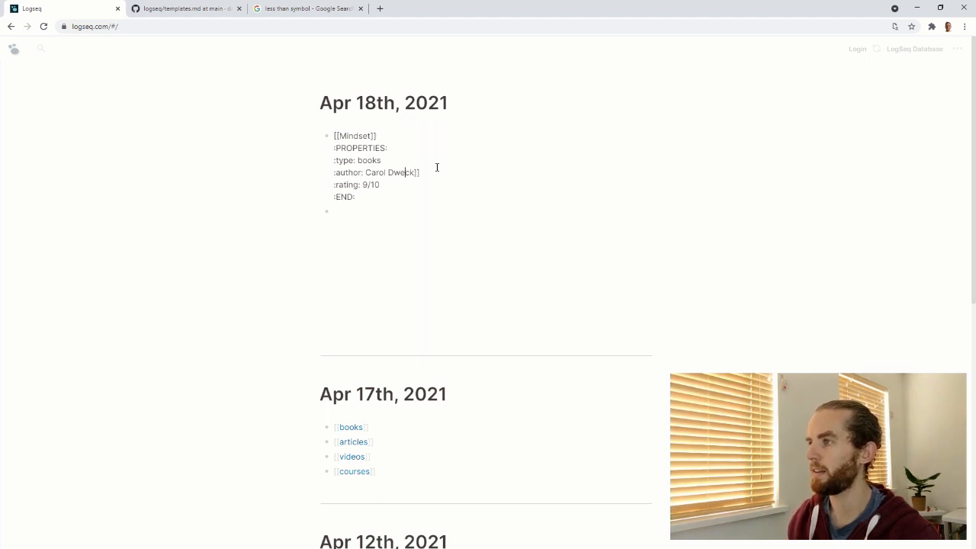
{"action": "key", "text": "Left"}
{"action": "key", "text": "Left"}
{"action": "key", "text": "Left"}
{"action": "key", "text": "Left"}
{"action": "key", "text": "Left"}
{"action": "key", "text": "Left"}
{"action": "key", "text": "Left"}
{"action": "type", "text": "[["}
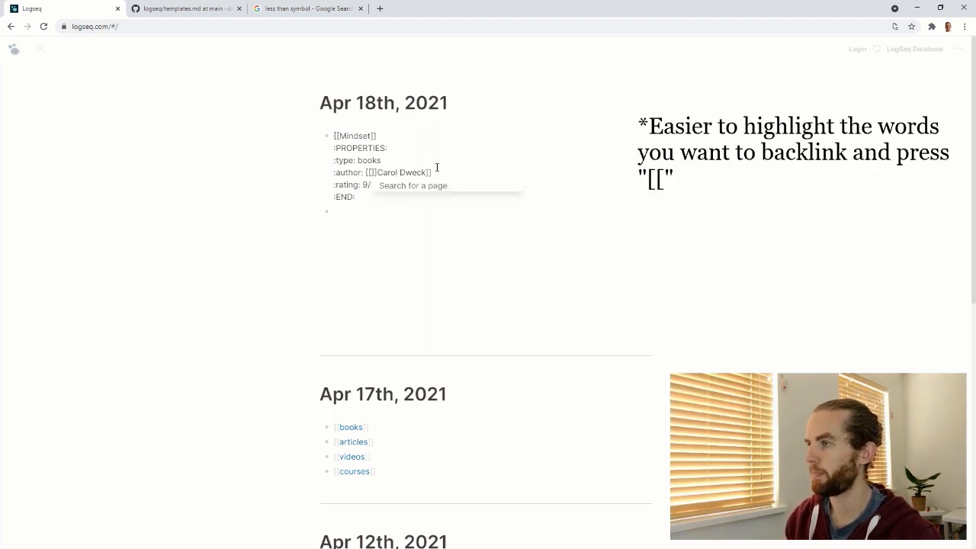
{"action": "key", "text": "Delete"}
{"action": "key", "text": "Delete"}
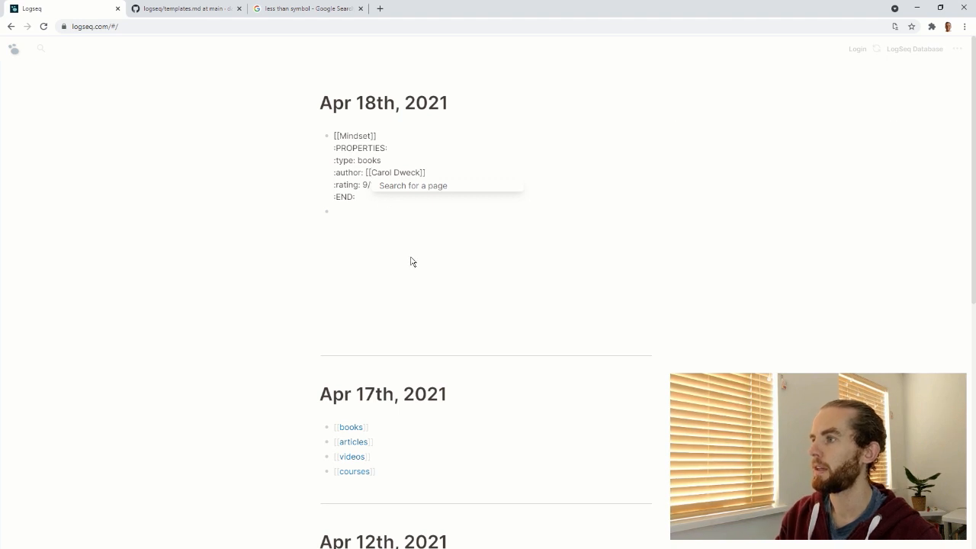
{"action": "type", "text": "10"}
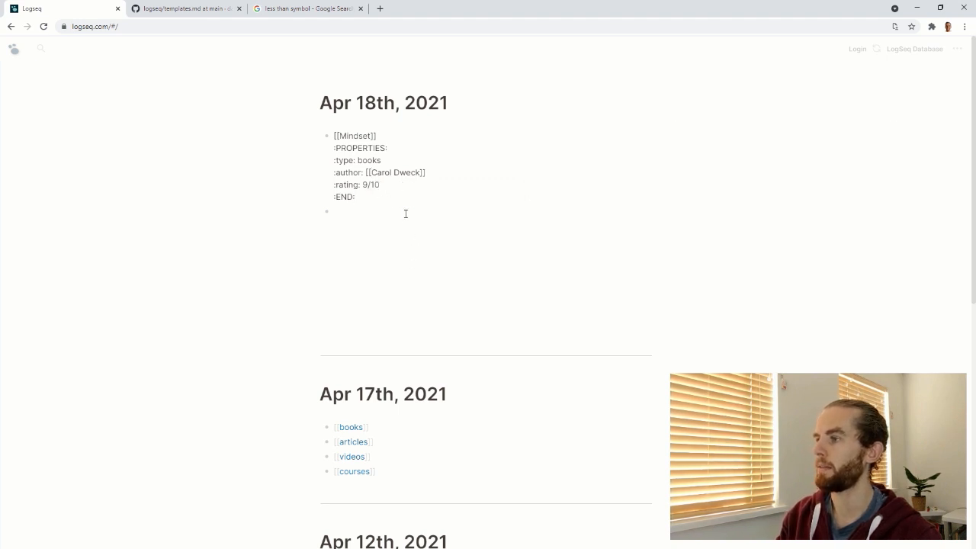
{"action": "left_click", "coordinate": [406, 213]}
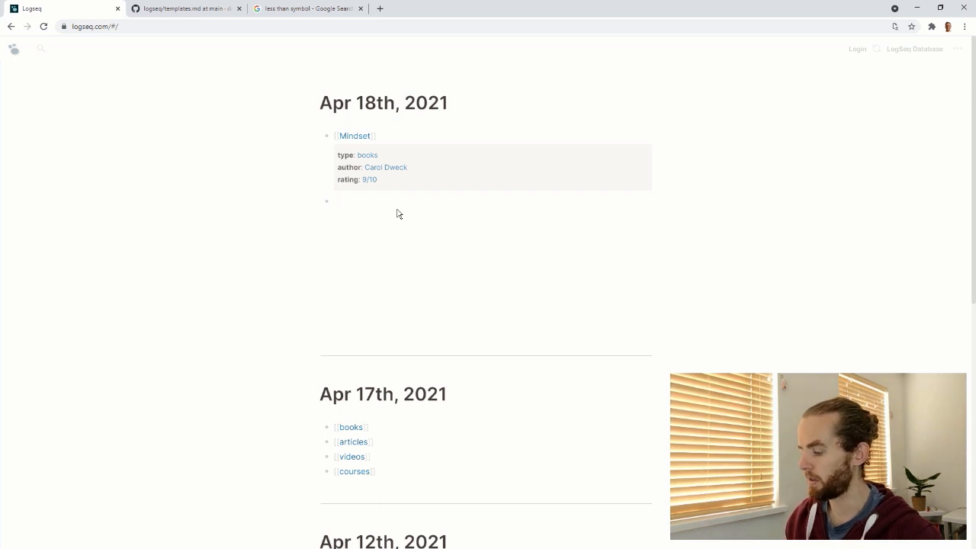
Add a [[Grit]] page link in the empty bullet and insert a Properties block beneath it.
{"action": "type", "text": "[[Grit"}
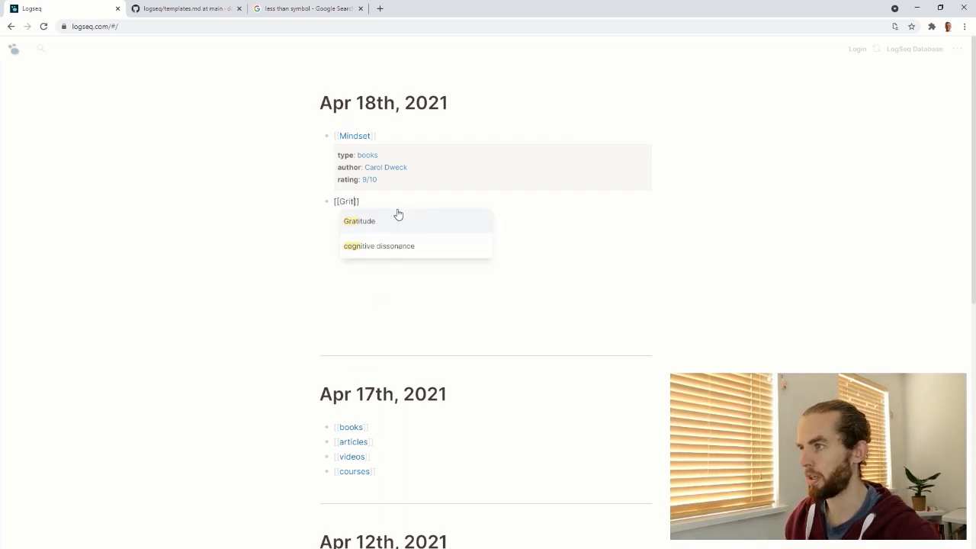
{"action": "key", "text": "Return"}
{"action": "key", "text": "shift+Return"}
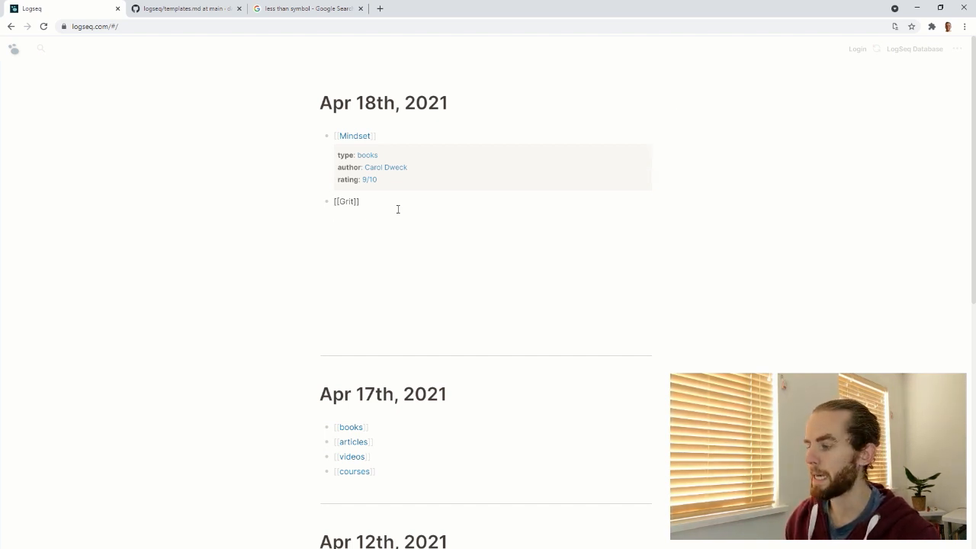
{"action": "type", "text": "<"}
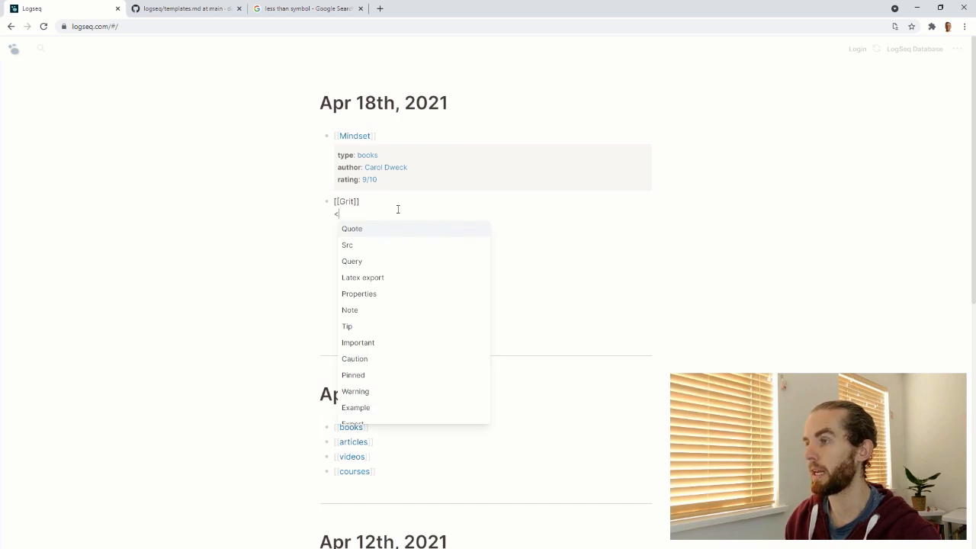
{"action": "left_click", "coordinate": [373, 292]}
Give the Grit block a type property of books and an author property linking to [[Angela Duckworth]].
{"action": "type", "text": "type:"}
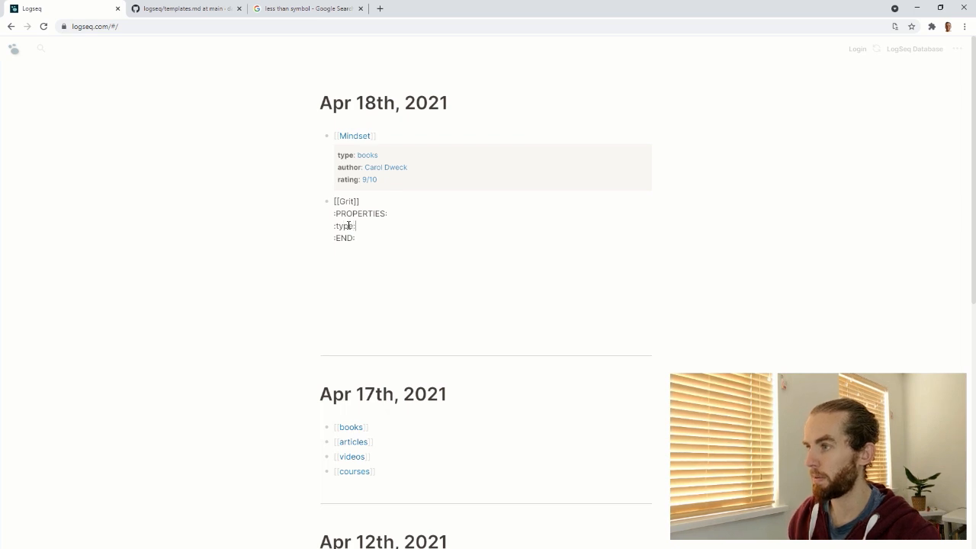
{"action": "key", "text": "End"}
{"action": "type", "text": "books"}
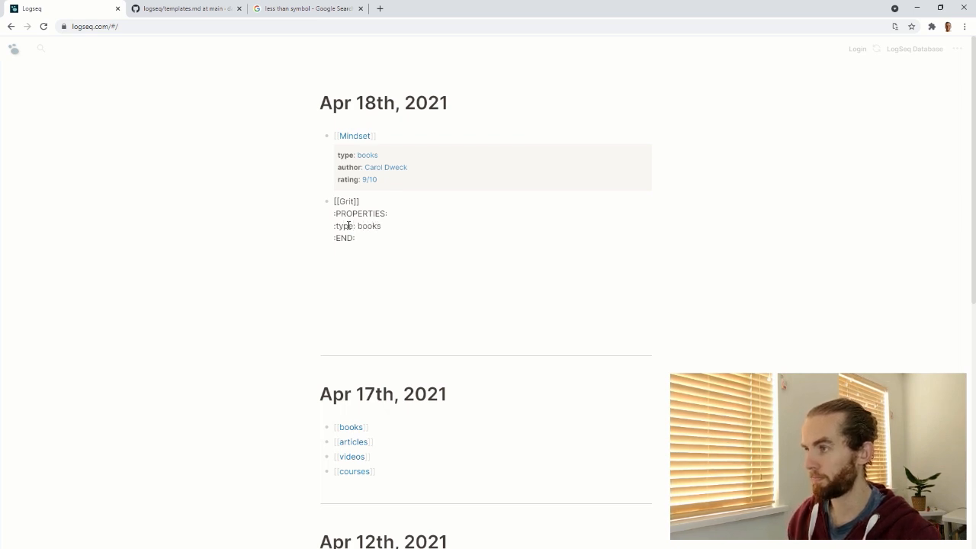
{"action": "key", "text": "Return"}
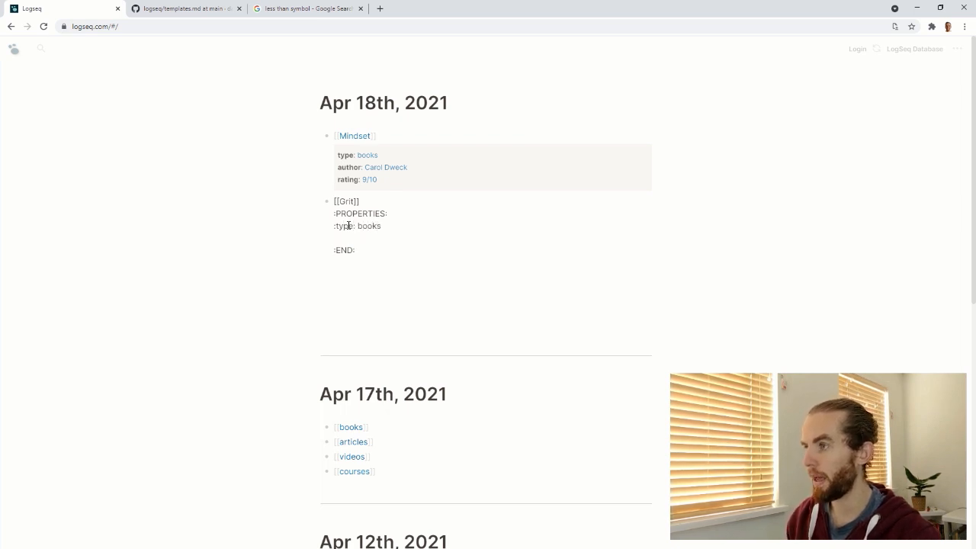
{"action": "type", "text": ":autor"}
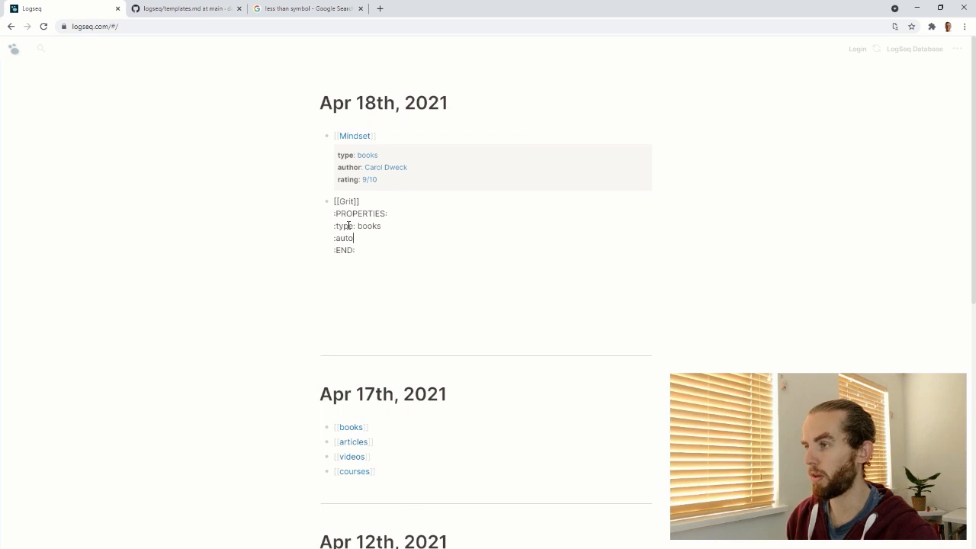
{"action": "key", "text": "BackSpace"}
{"action": "key", "text": "BackSpace"}
{"action": "type", "text": "hor"}
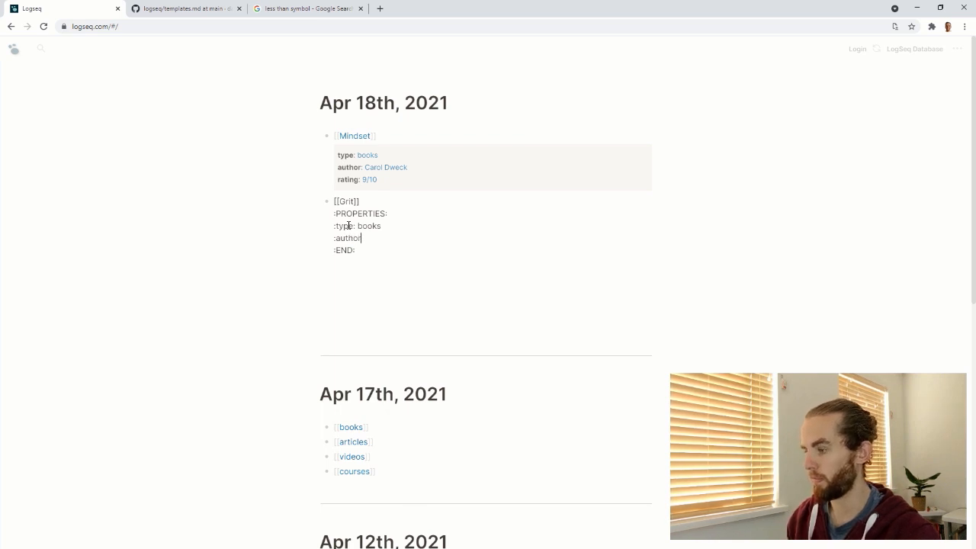
{"action": "type", "text": ": "}
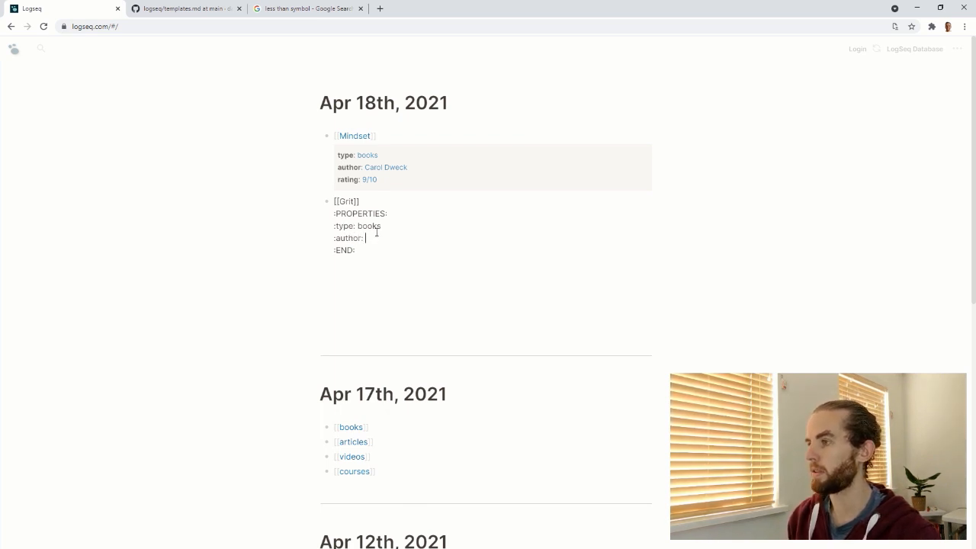
{"action": "type", "text": "[[Angela"}
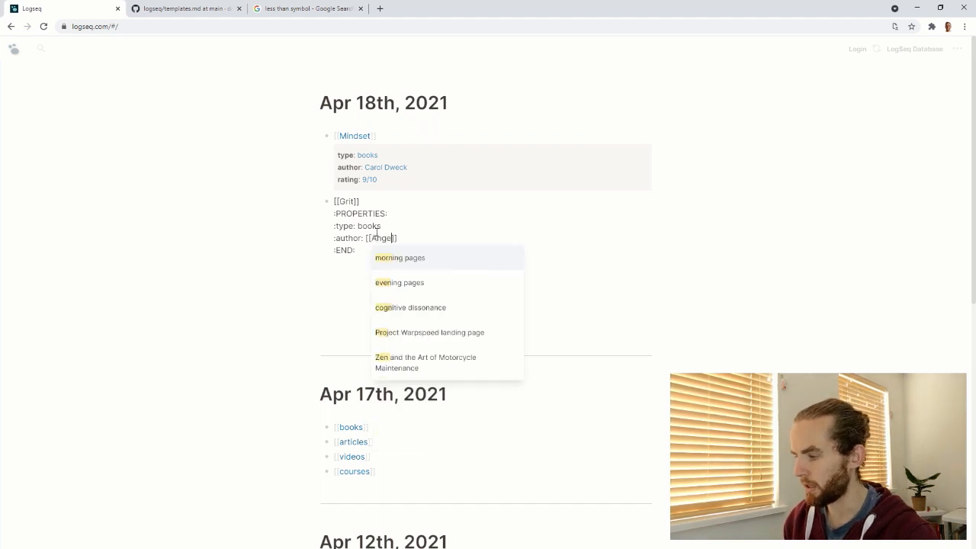
{"action": "type", "text": " Duckworth"}
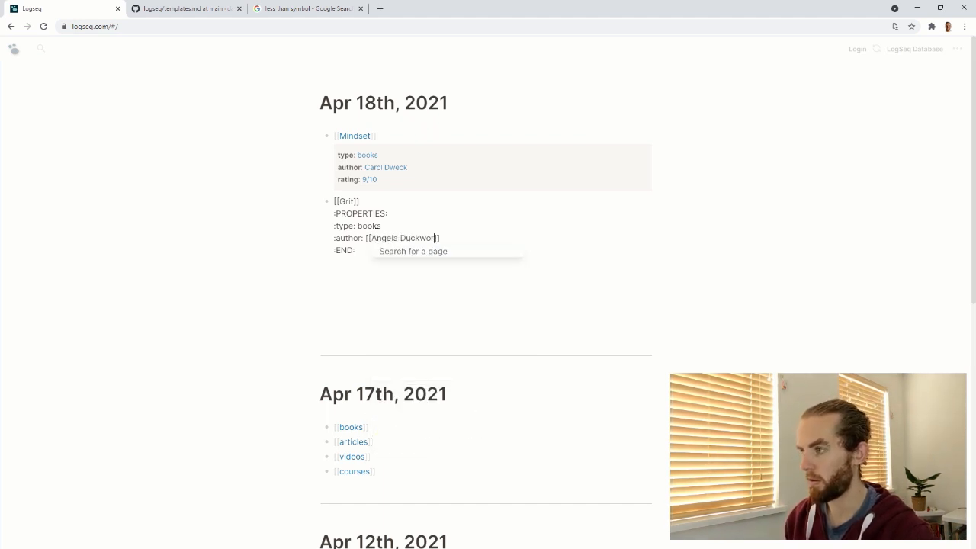
{"action": "key", "text": "Return"}
Add a rating property of 7/10 on a new line under the Grit author.
{"action": "key", "text": "shift+Return"}
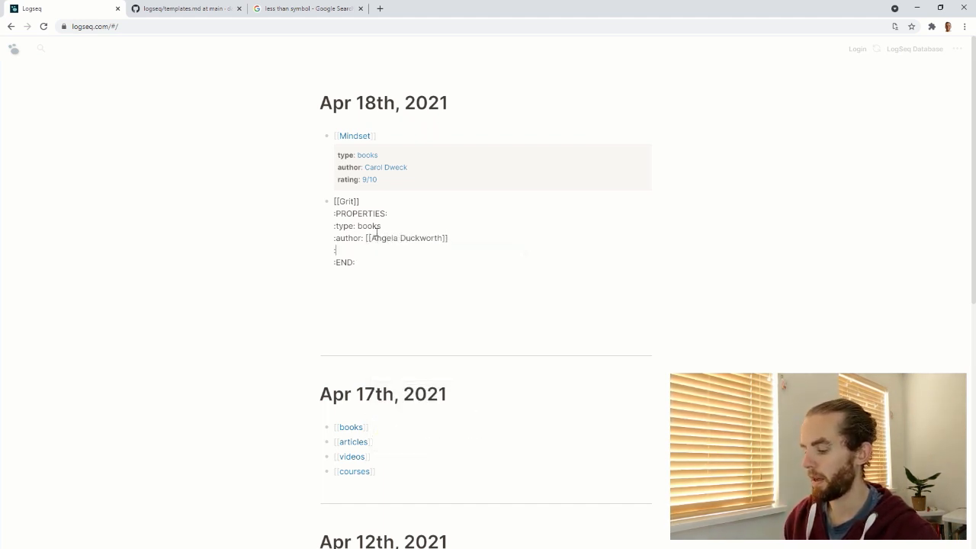
{"action": "type", "text": ":rating"}
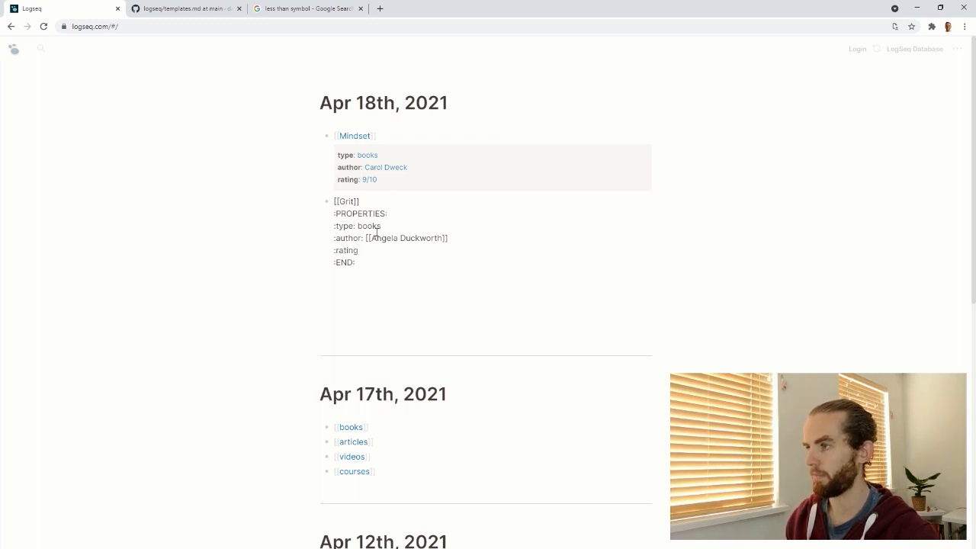
{"action": "type", "text": ":"}
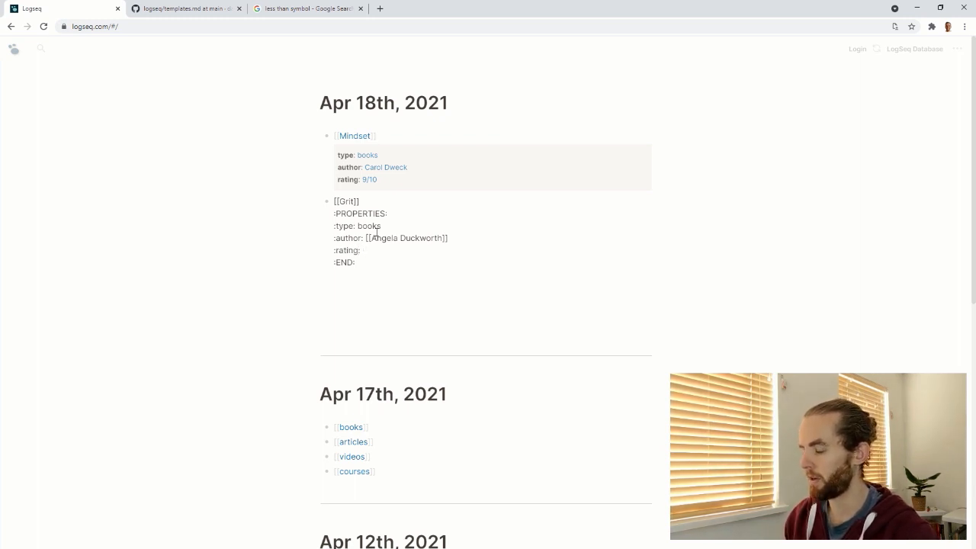
{"action": "type", "text": " 7/10"}
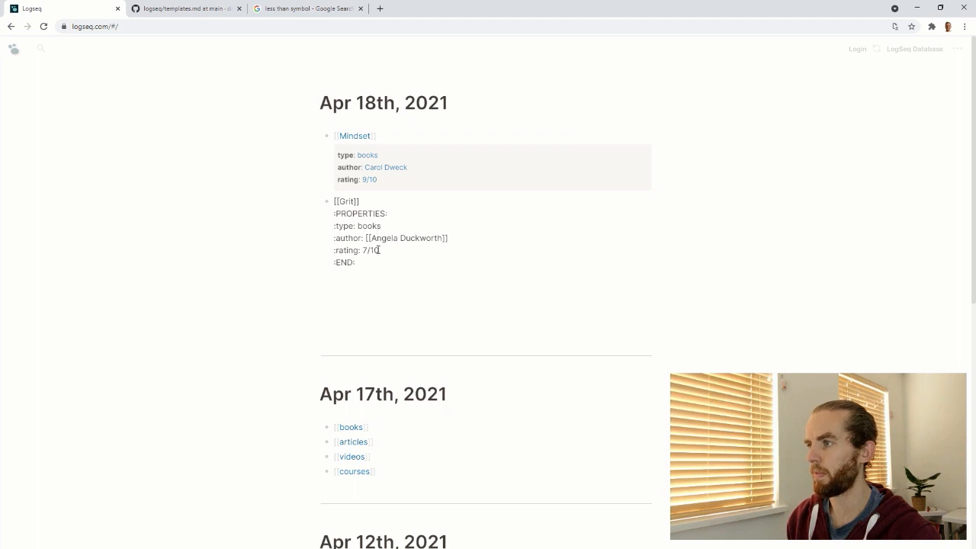
Add an empty bullet below the Grit block and wrap its 7/10 rating in double brackets as a page link.
{"action": "key", "text": "Return"}
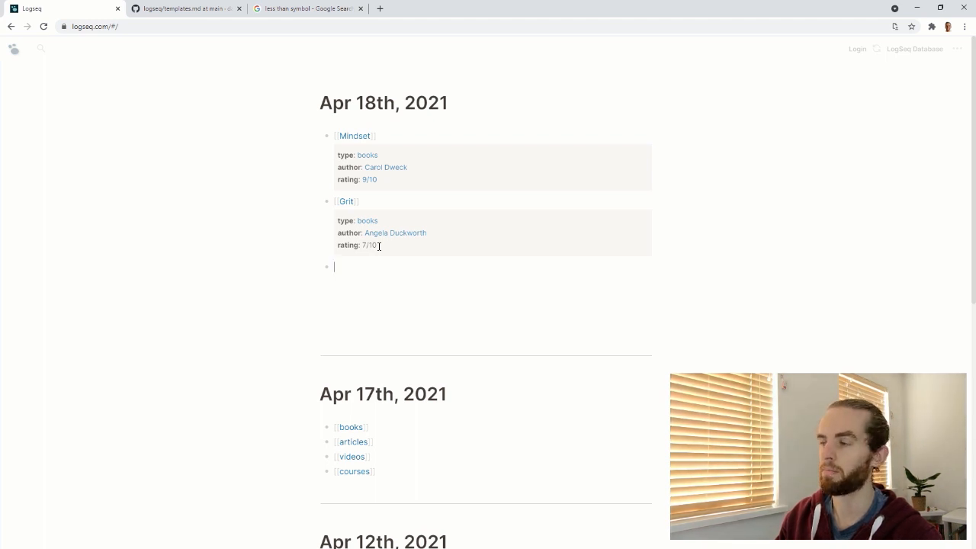
{"action": "left_click", "coordinate": [379, 246]}
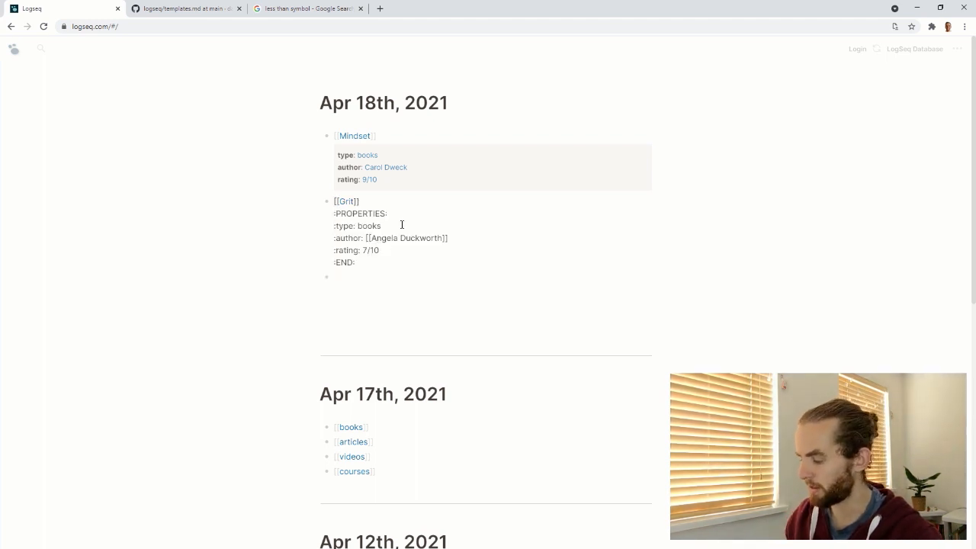
{"action": "key", "text": "Left"}
{"action": "key", "text": "Left"}
{"action": "key", "text": "Left"}
{"action": "key", "text": "shift+Right"}
{"action": "key", "text": "shift+Right"}
{"action": "key", "text": "shift+Right"}
{"action": "key", "text": "shift+Right"}
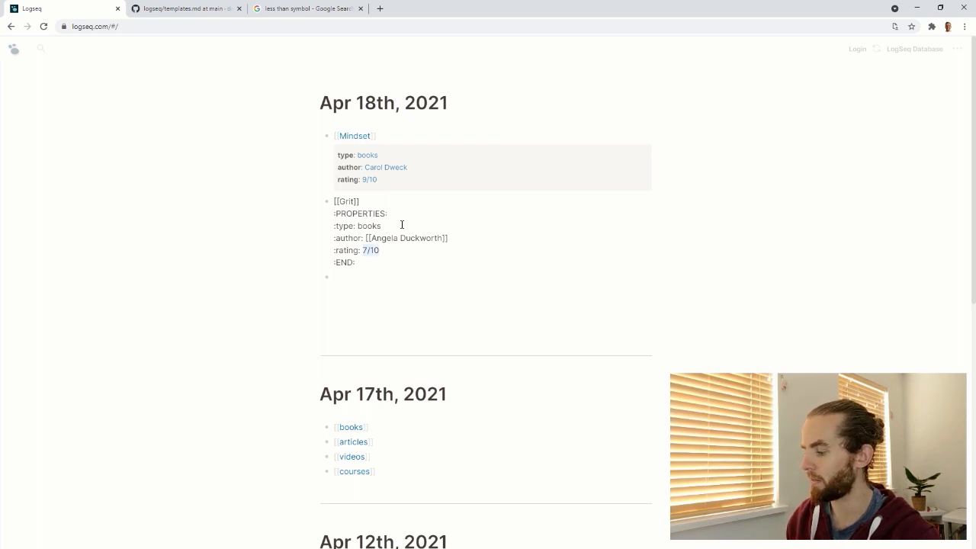
{"action": "type", "text": "[["}
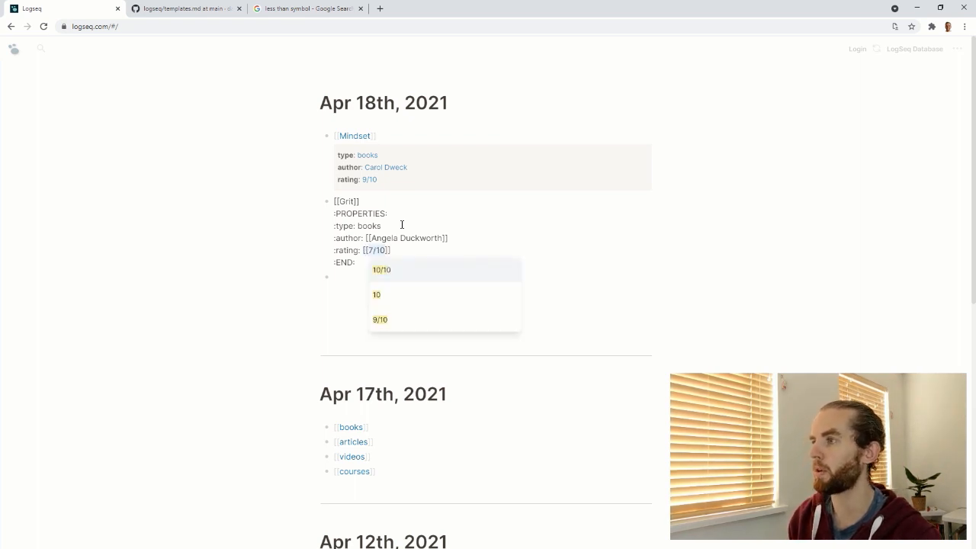
Correct the Grit rating link to [[7/10]] and finish editing the block.
{"action": "left_click", "coordinate": [314, 316]}
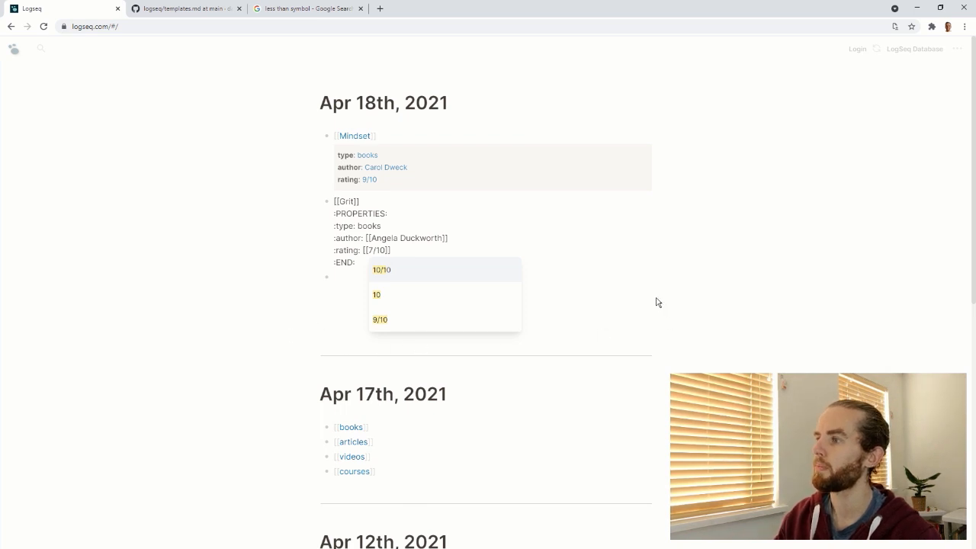
{"action": "left_click", "coordinate": [422, 264]}
{"action": "double_click", "coordinate": [375, 250]}
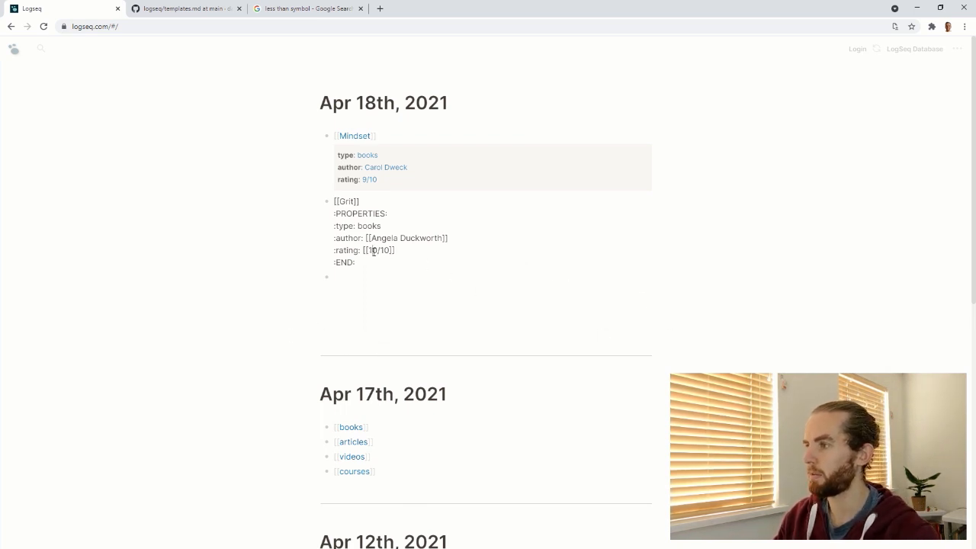
{"action": "key", "text": "BackSpace"}
{"action": "type", "text": "7"}
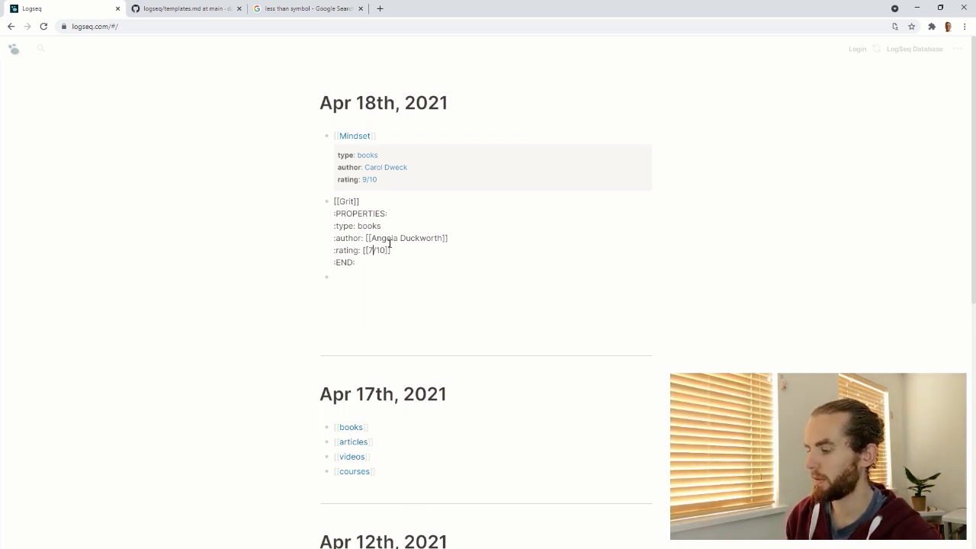
{"action": "left_click", "coordinate": [405, 330]}
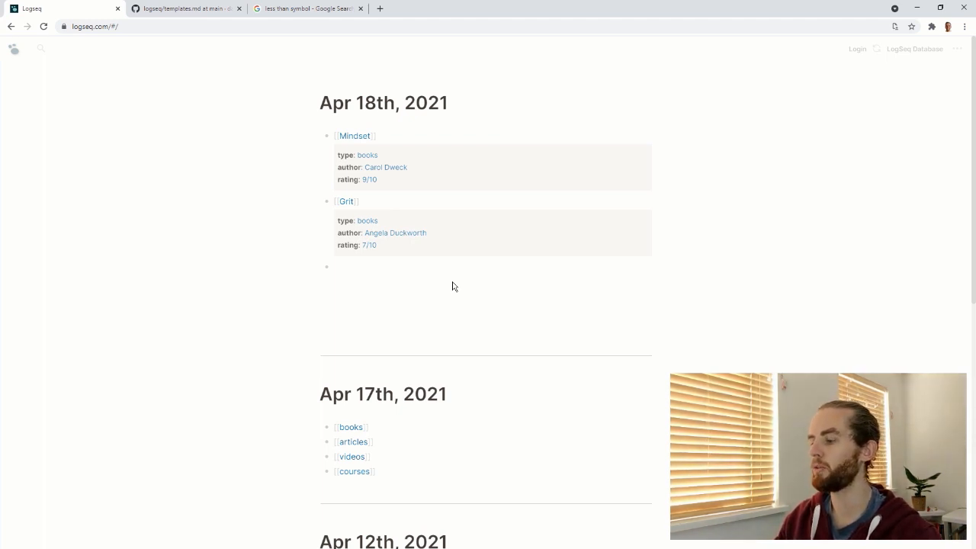
Insert a Properties block in the empty bullet below Grit.
{"action": "left_click", "coordinate": [366, 286]}
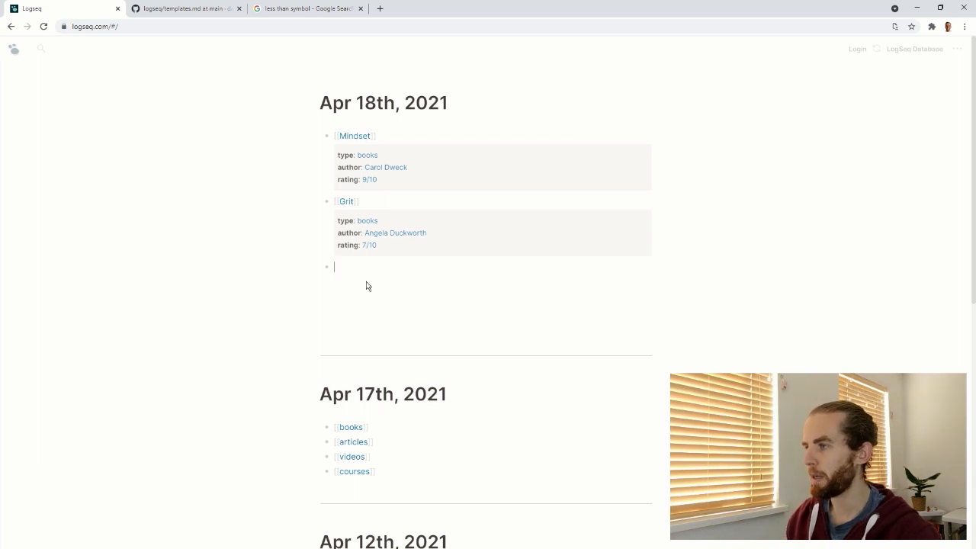
{"action": "type", "text": "<"}
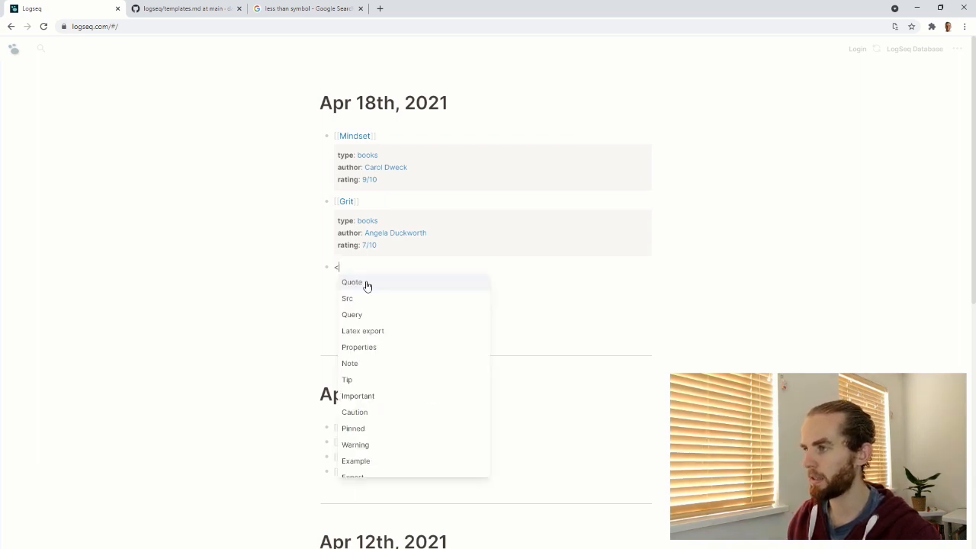
{"action": "key", "text": "Down"}
{"action": "key", "text": "Down"}
{"action": "key", "text": "Down"}
{"action": "key", "text": "Down"}
{"action": "key", "text": "Return"}
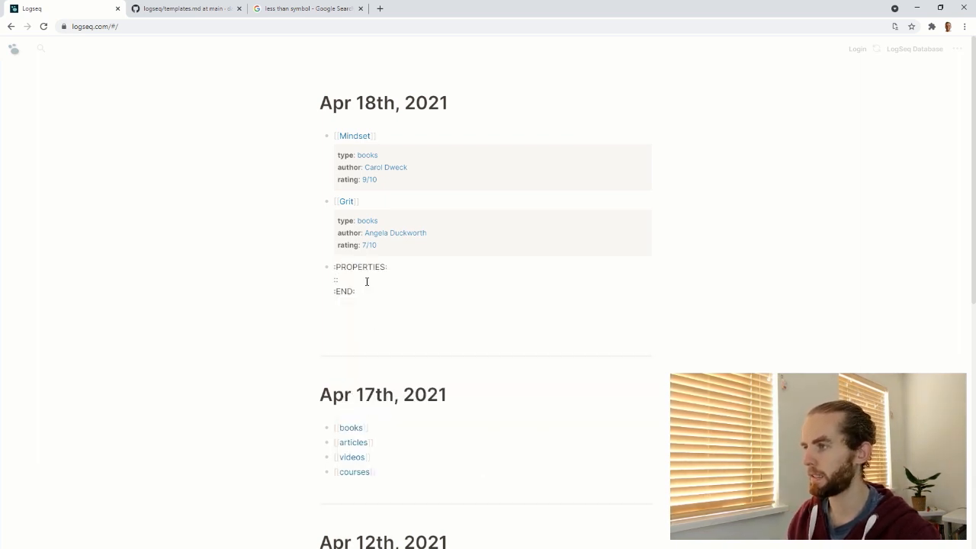
Add type, author and rating properties without values to the new block and create an empty bullet below it.
{"action": "type", "text": "type"}
{"action": "key", "text": "Return"}
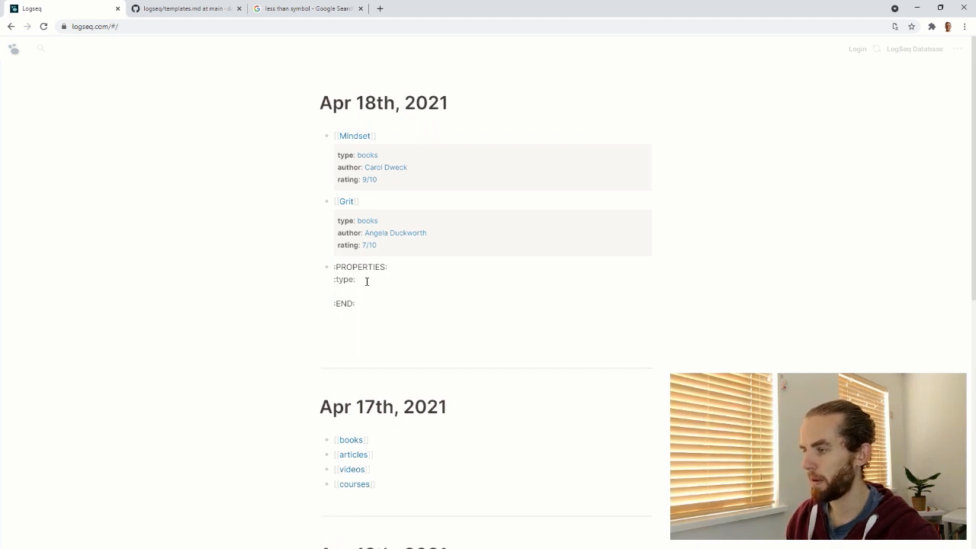
{"action": "type", "text": ":au"}
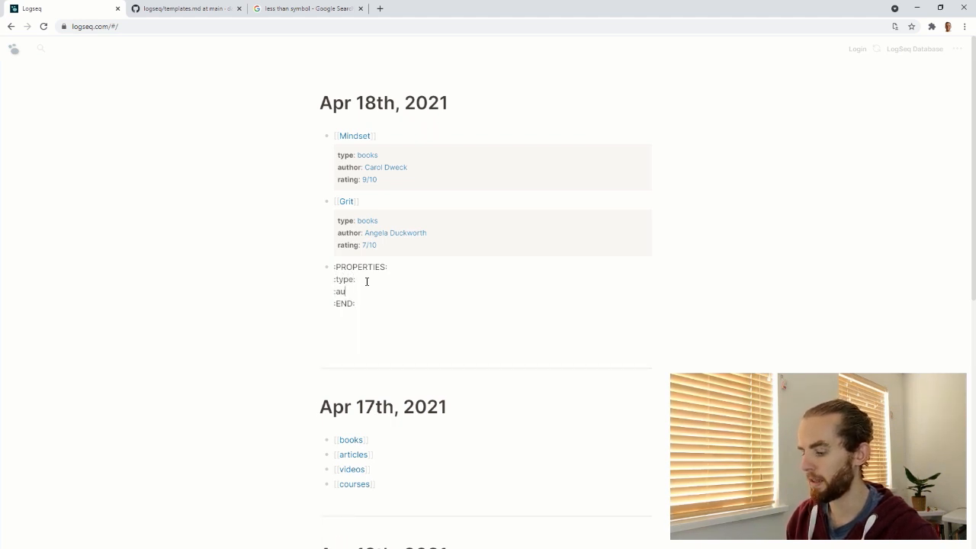
{"action": "type", "text": "thor:"}
{"action": "key", "text": "Return"}
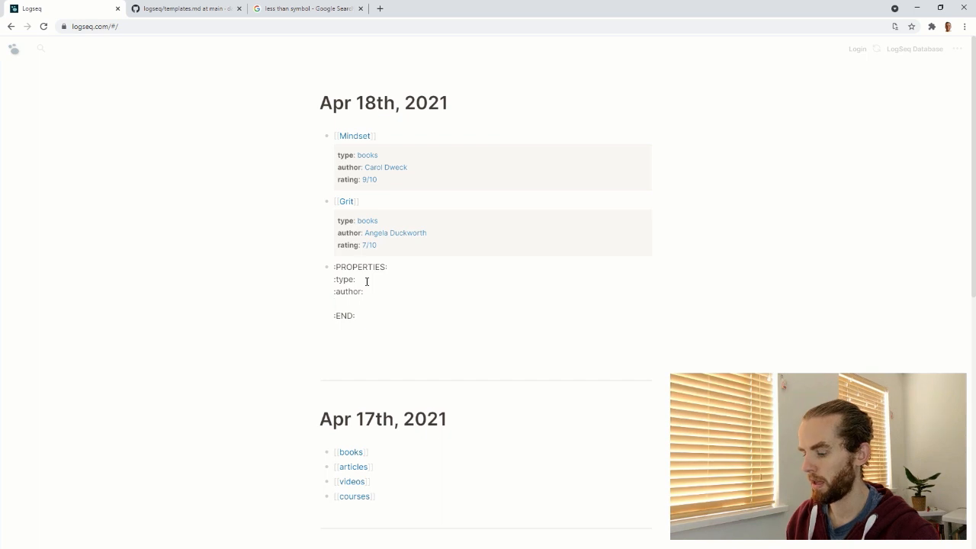
{"action": "type", "text": ":rating:"}
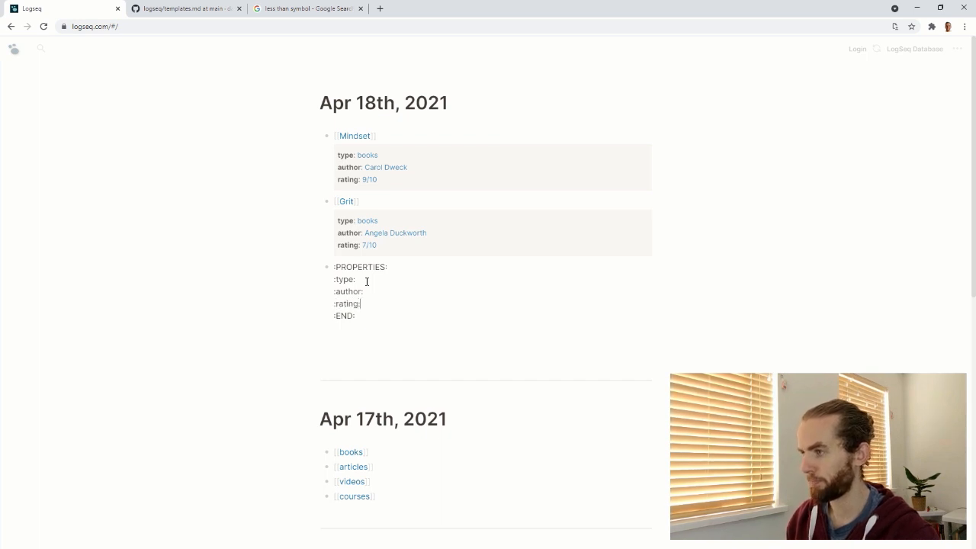
{"action": "key", "text": "Down"}
{"action": "key", "text": "Return"}
{"action": "key", "text": "Escape"}
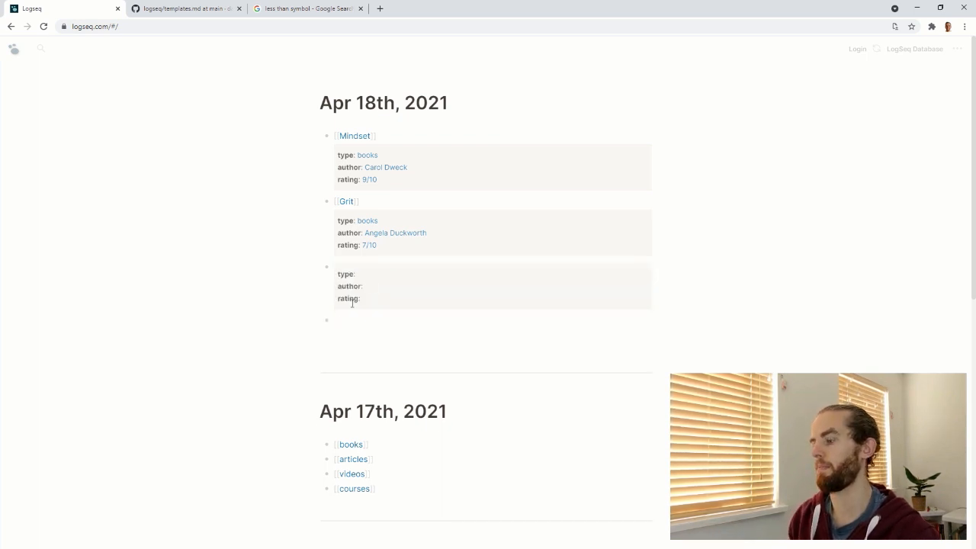
{"action": "left_click", "coordinate": [329, 323]}
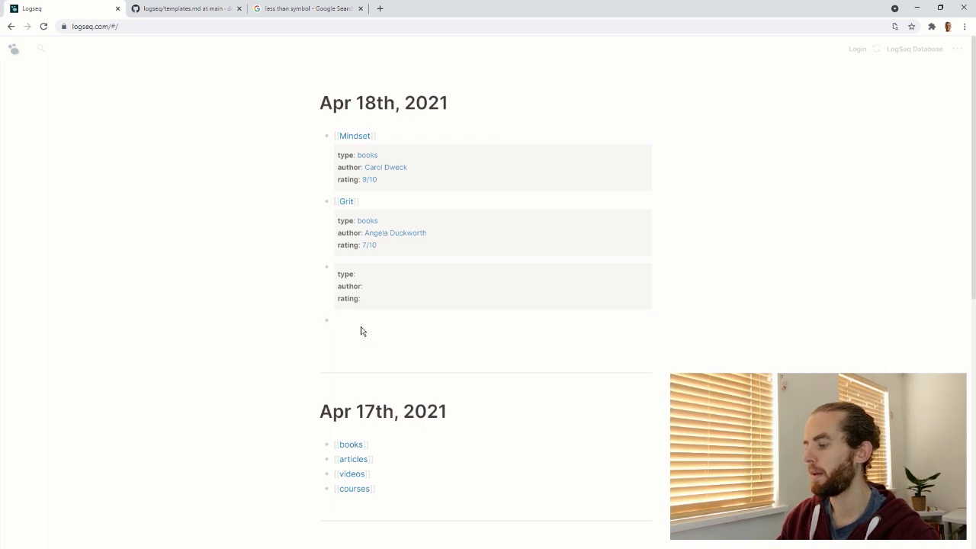
Make the block with the blank properties a template named Book info.
{"action": "right_click", "coordinate": [327, 272]}
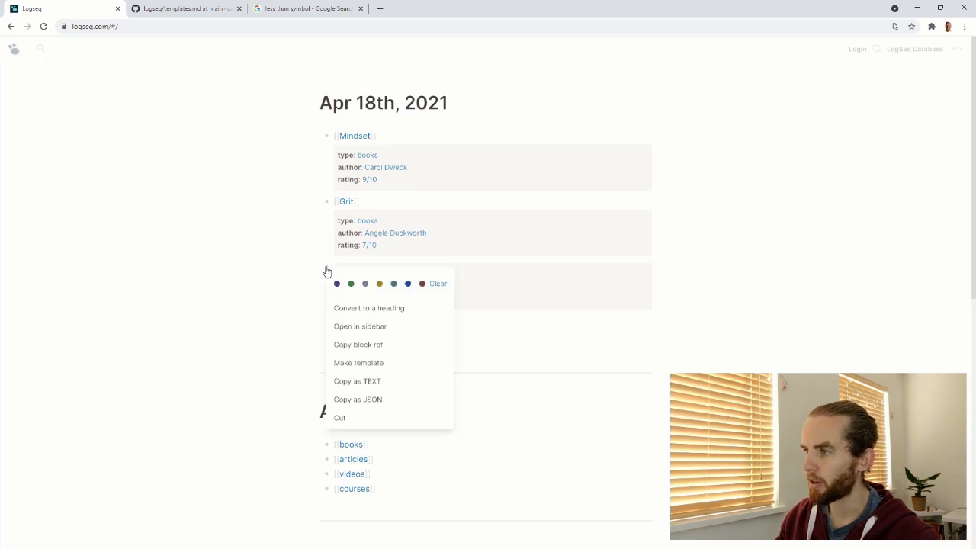
{"action": "left_click", "coordinate": [369, 363]}
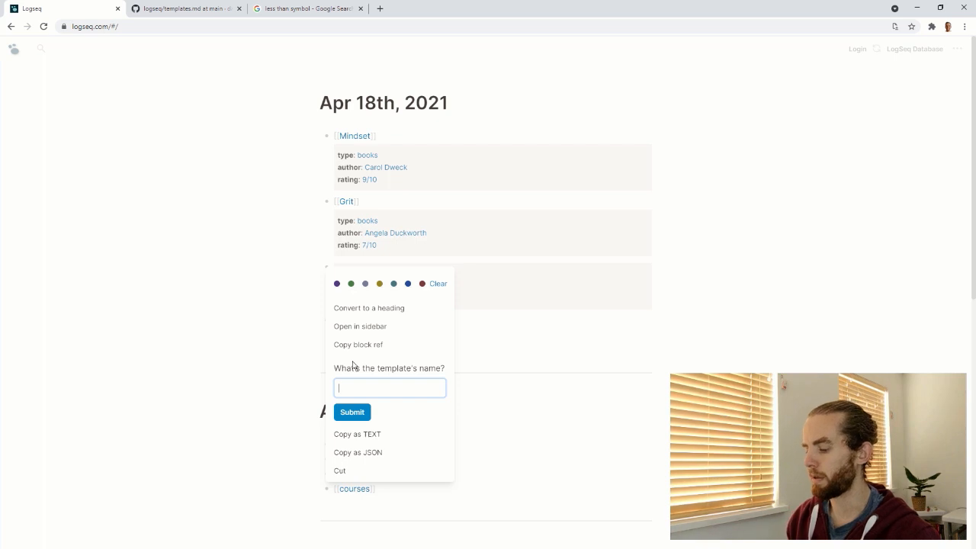
{"action": "type", "text": "Book"}
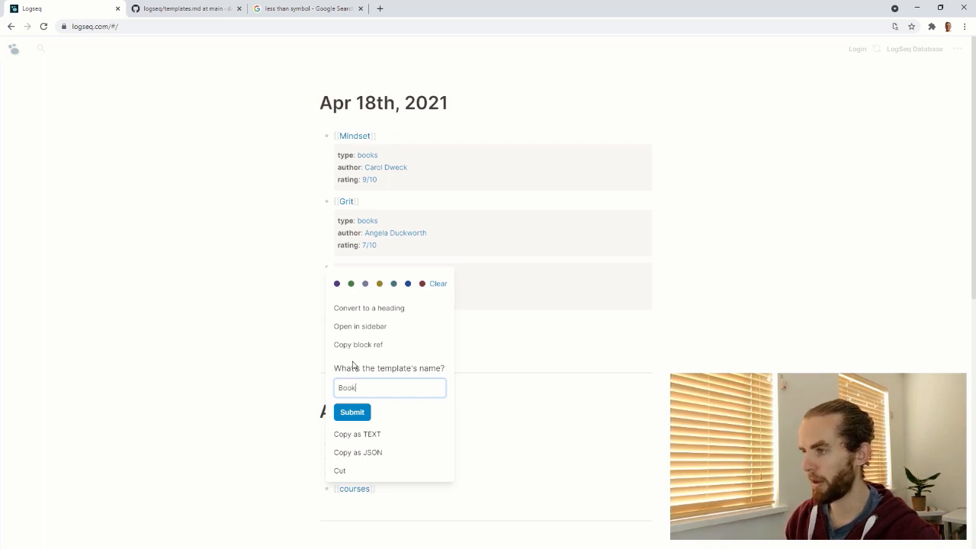
{"action": "type", "text": " info"}
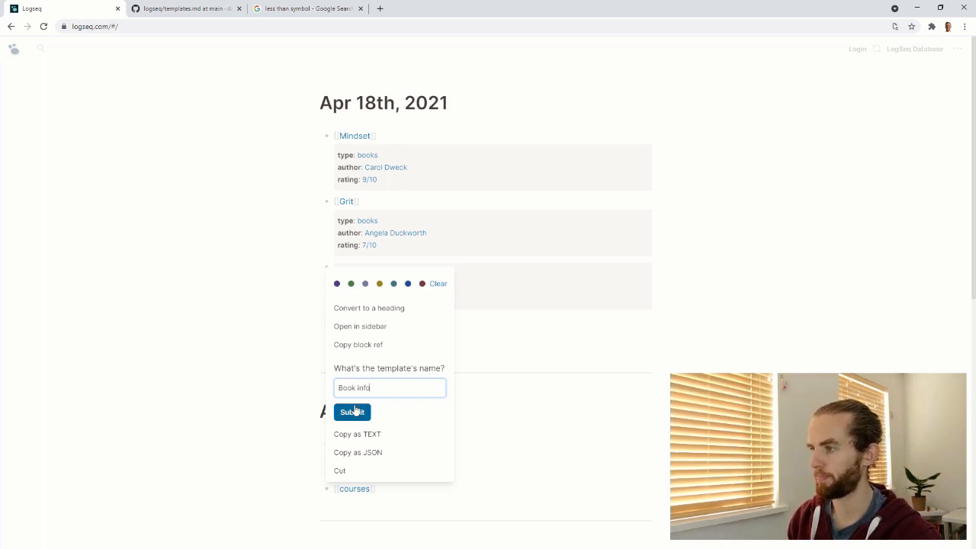
{"action": "left_click", "coordinate": [353, 412]}
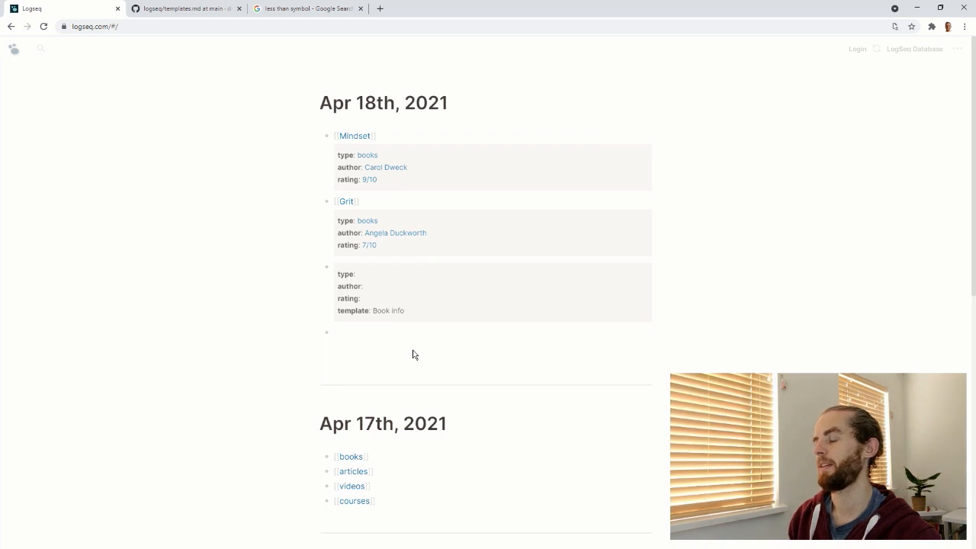
Add a tags property with self-help, nonsense, great between author and rating in the Book info template.
{"action": "left_click", "coordinate": [476, 297]}
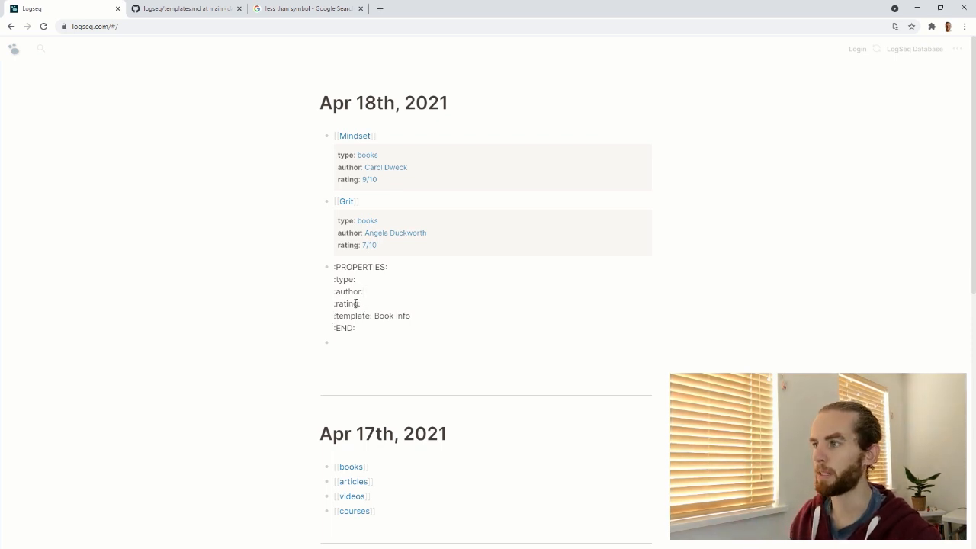
{"action": "key", "text": "Return"}
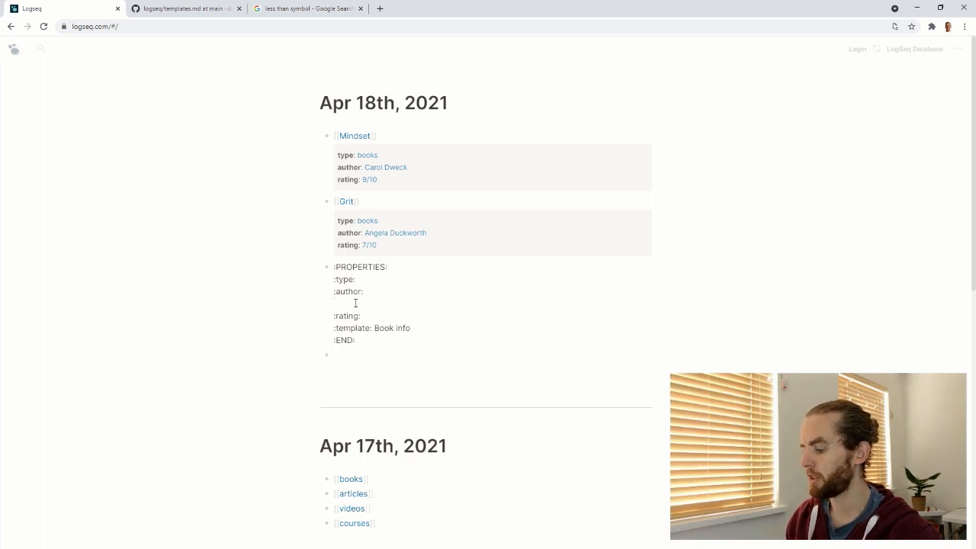
{"action": "type", "text": ":tags:"}
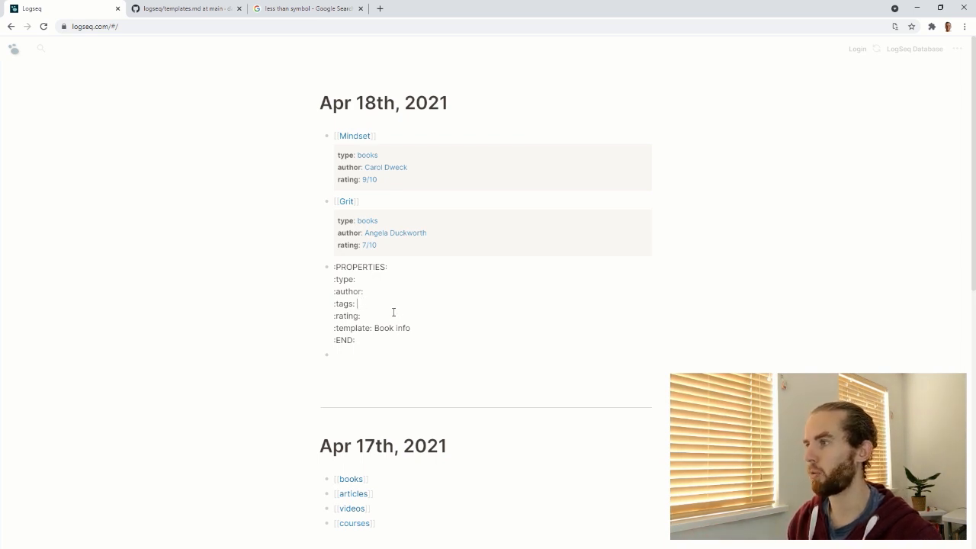
{"action": "type", "text": "self"}
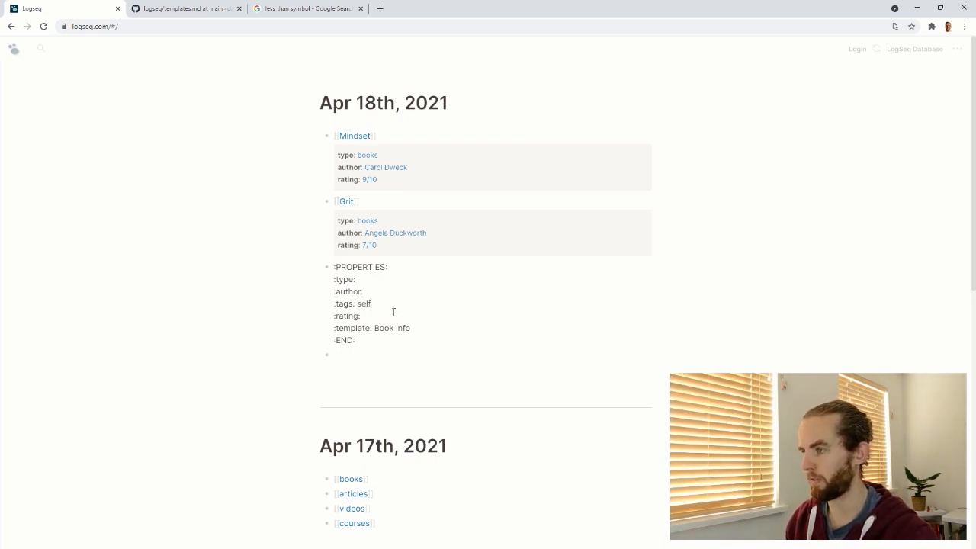
{"action": "type", "text": "-help"}
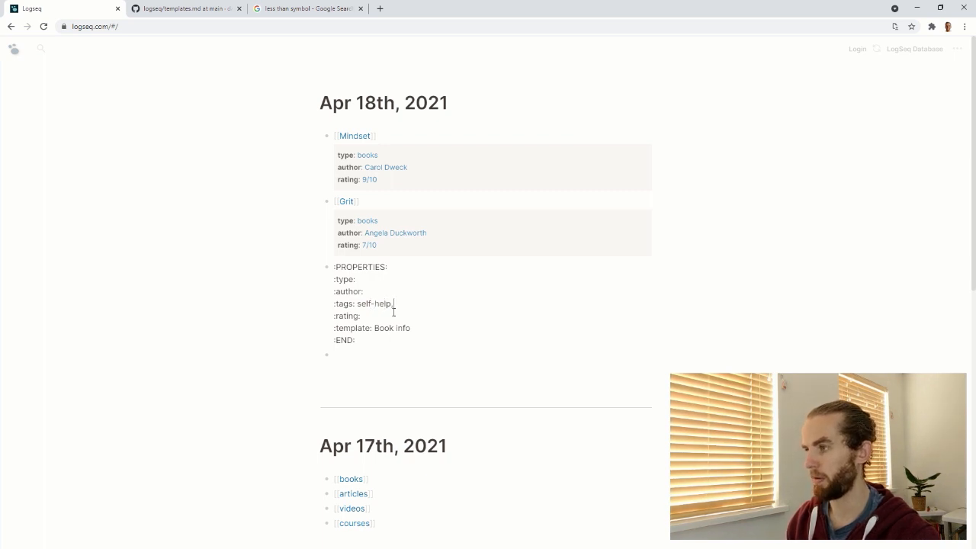
{"action": "type", "text": ", nons"}
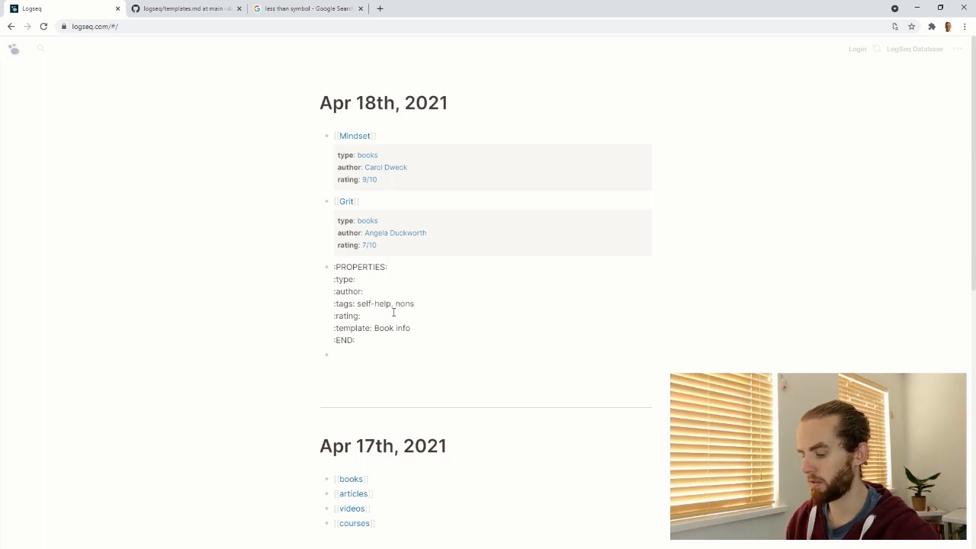
{"action": "type", "text": "ense, gre"}
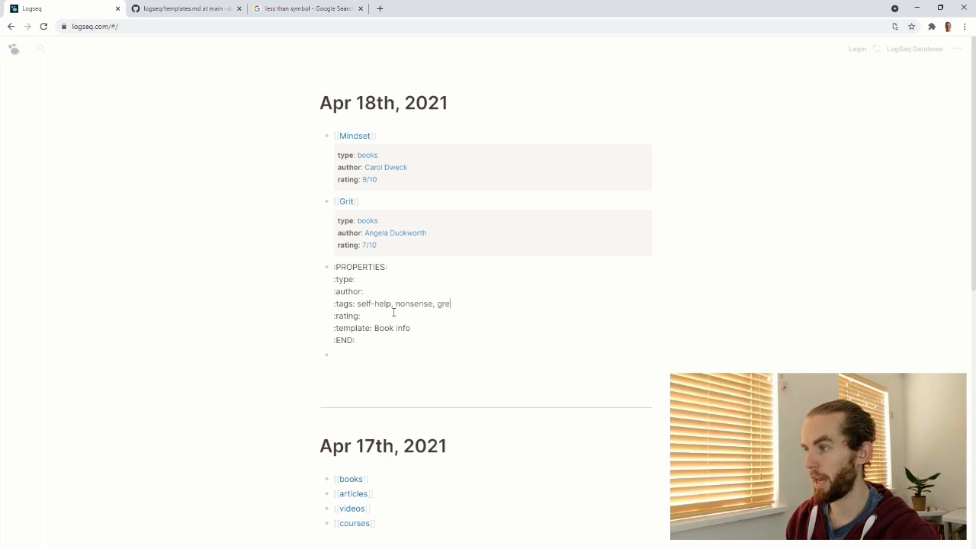
{"action": "type", "text": "at,"}
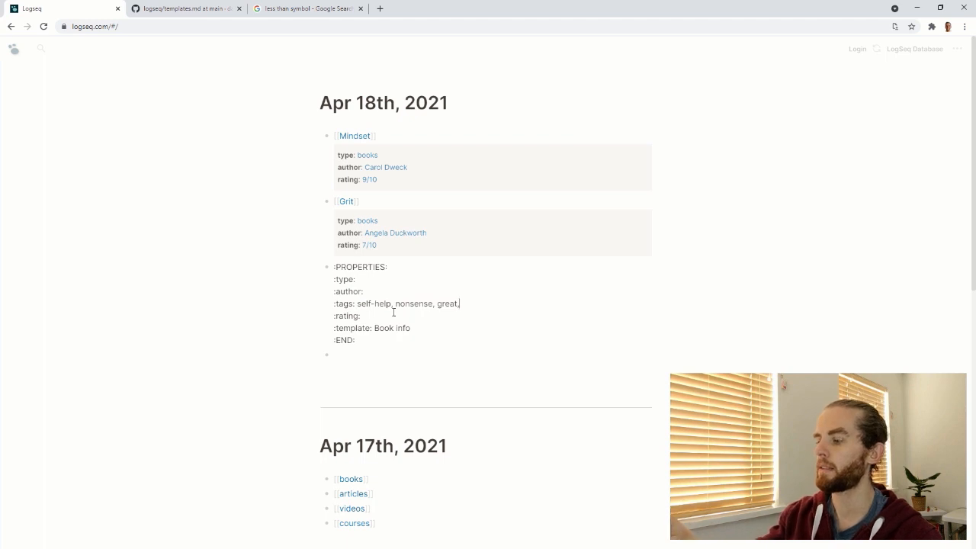
{"action": "left_click", "coordinate": [384, 374]}
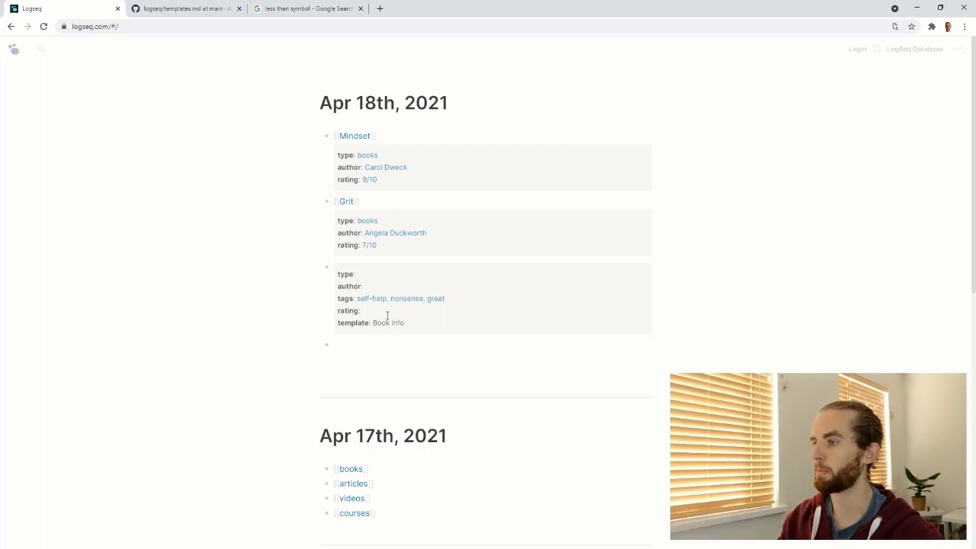
Fill the type property of the Book info template with books, articles.
{"action": "left_click", "coordinate": [367, 274]}
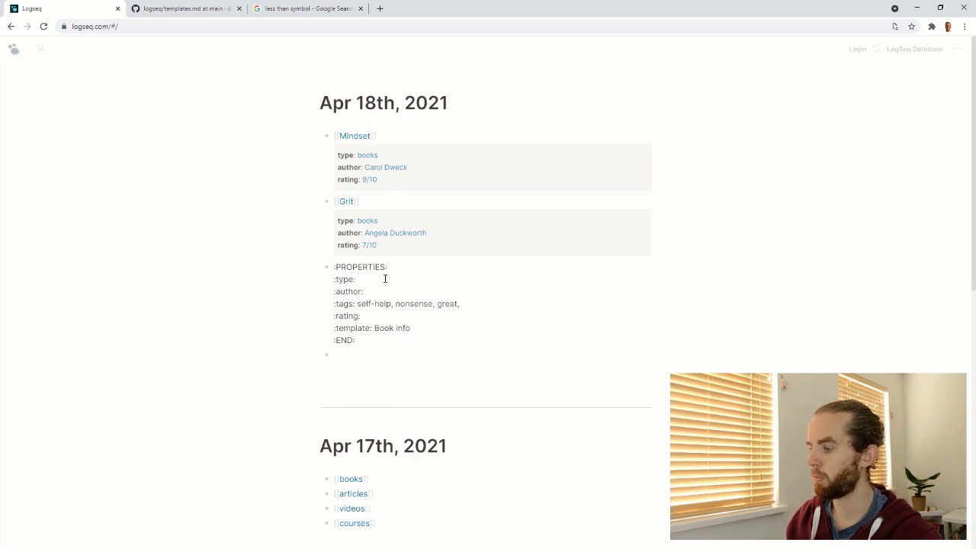
{"action": "type", "text": "books,"}
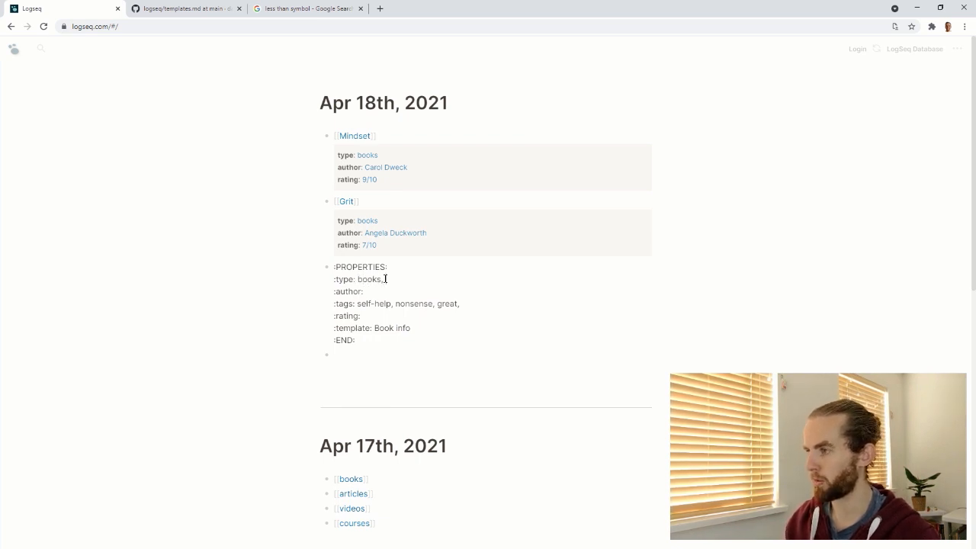
{"action": "type", "text": " art"}
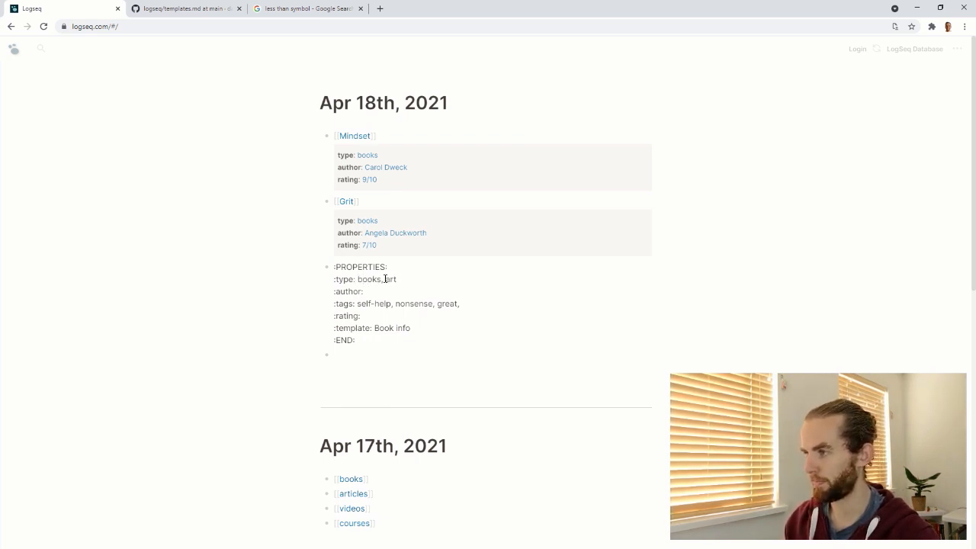
{"action": "type", "text": "icles,"}
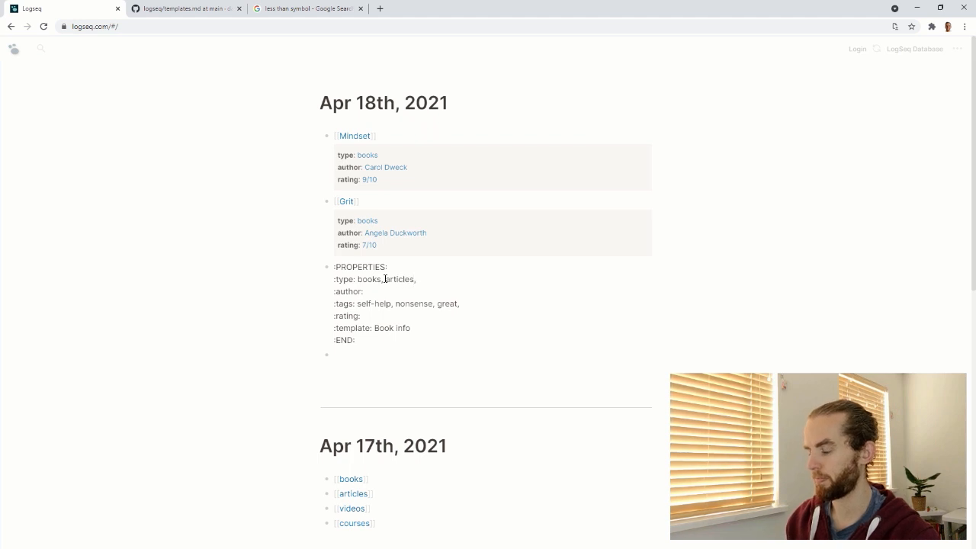
{"action": "left_click", "coordinate": [415, 392]}
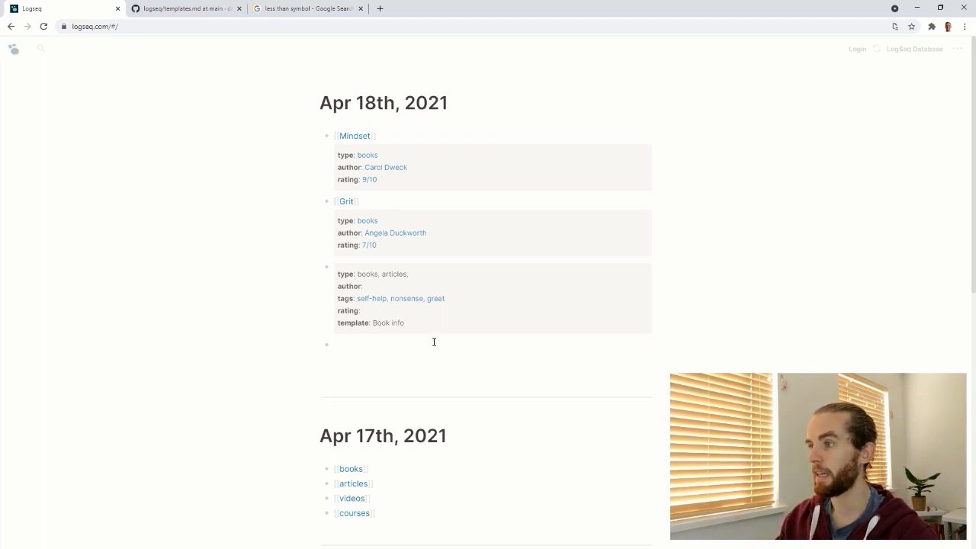
Cut the whole Book info properties block out of the Apr 18th, 2021 journal entry.
{"action": "left_click", "coordinate": [429, 324]}
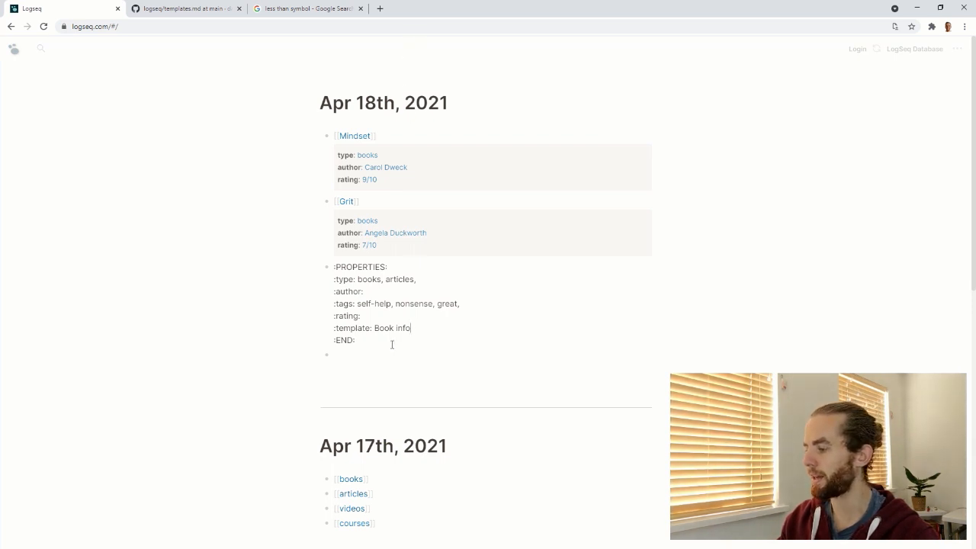
{"action": "left_click_drag", "start_coordinate": [356, 341], "coordinate": [312, 275]}
{"action": "key", "text": "ctrl+x"}
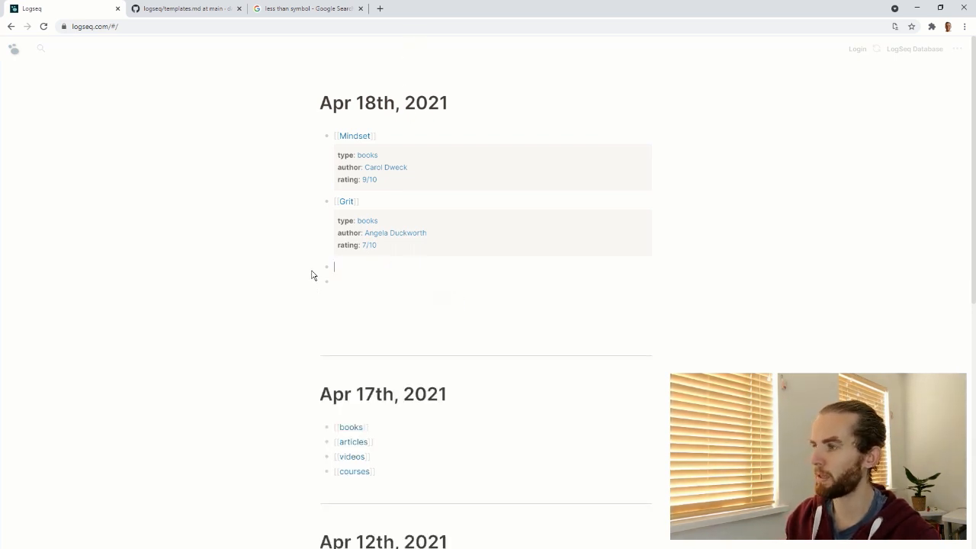
Find and open the templates page to view the stored templates, and return to the journal.
{"action": "left_click", "coordinate": [74, 48]}
{"action": "type", "text": "templa"}
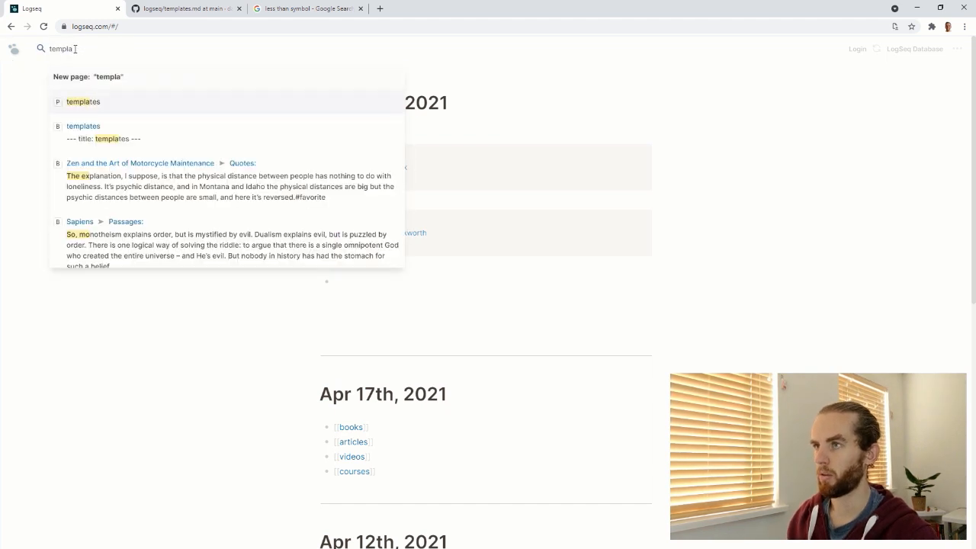
{"action": "key", "text": "Return"}
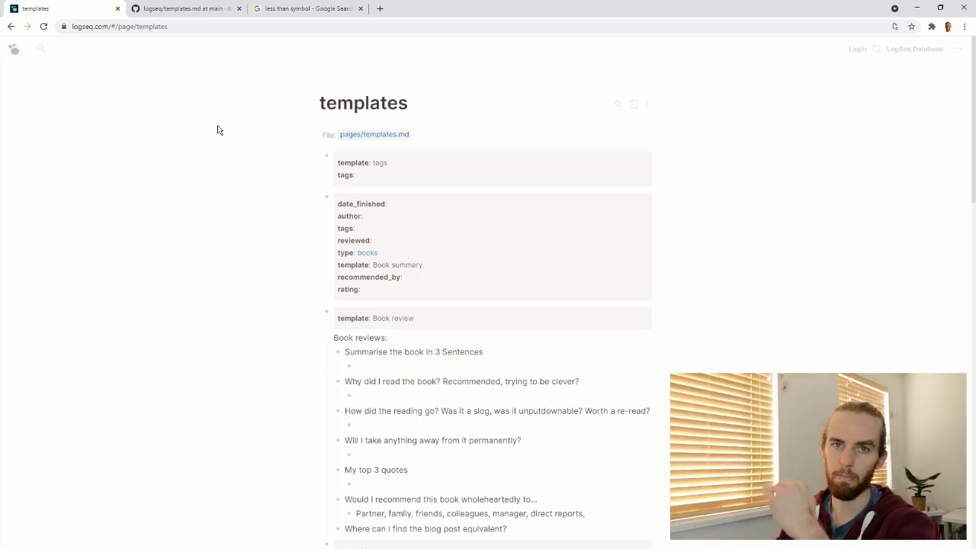
{"action": "left_click", "coordinate": [13, 48]}
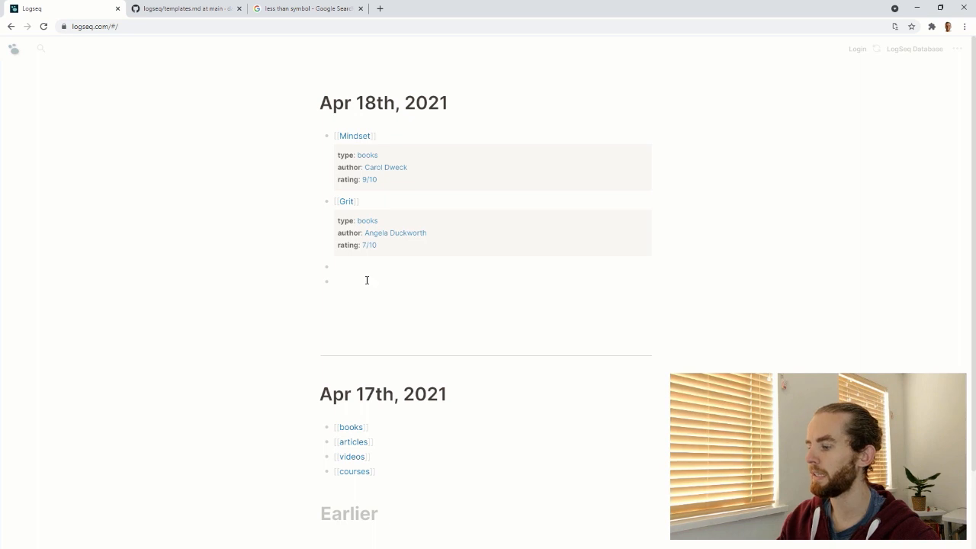
Insert the Morning pages template in the empty bullet below Grit.
{"action": "left_click", "coordinate": [366, 279]}
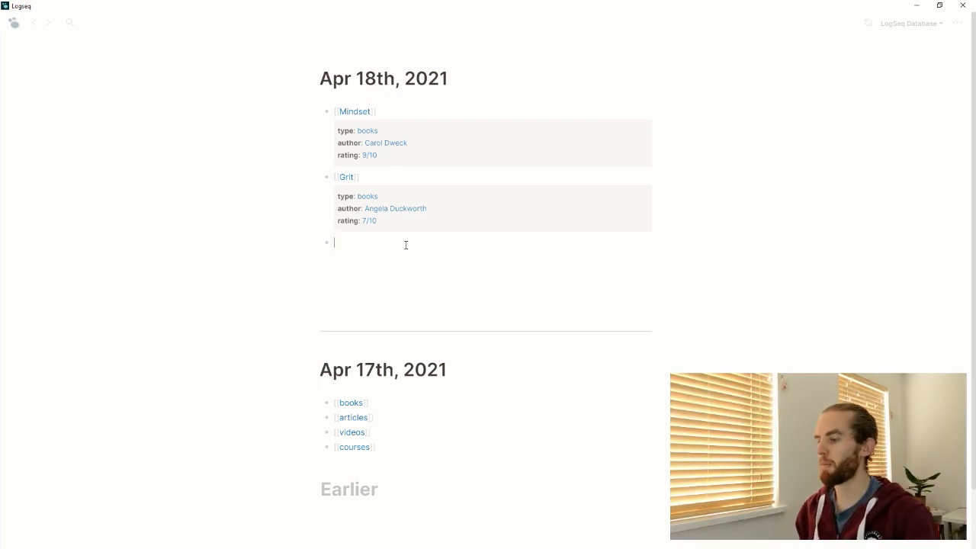
{"action": "type", "text": "/"}
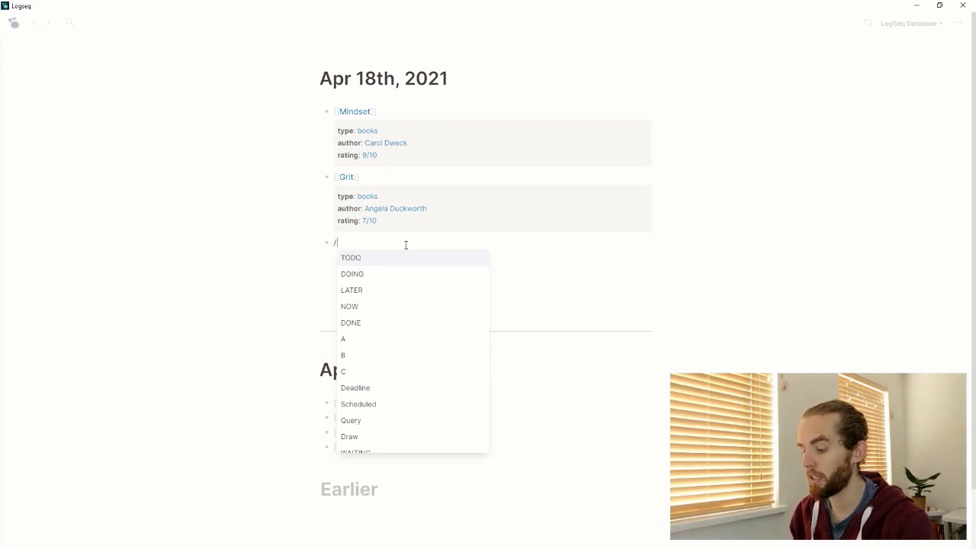
{"action": "type", "text": "te"}
{"action": "key", "text": "Down"}
{"action": "key", "text": "Return"}
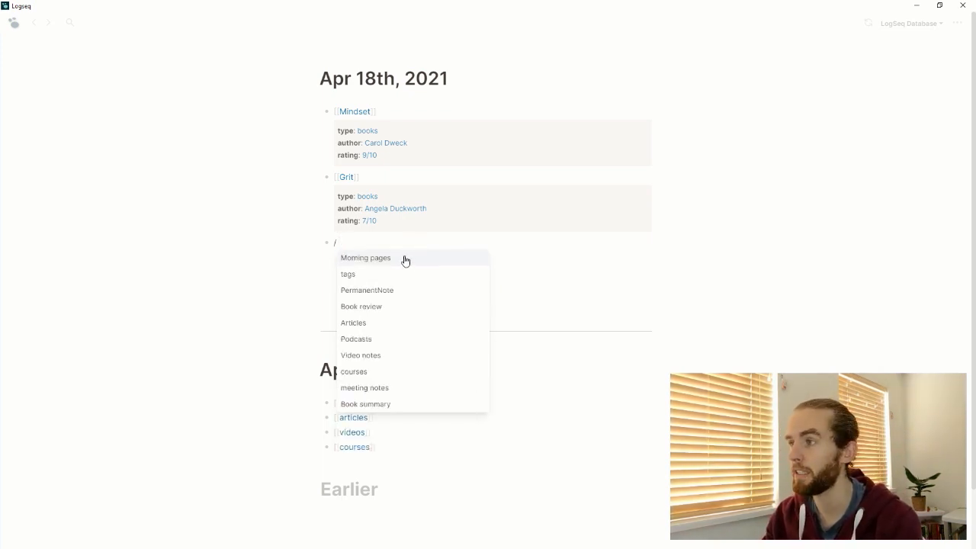
{"action": "left_click", "coordinate": [404, 261]}
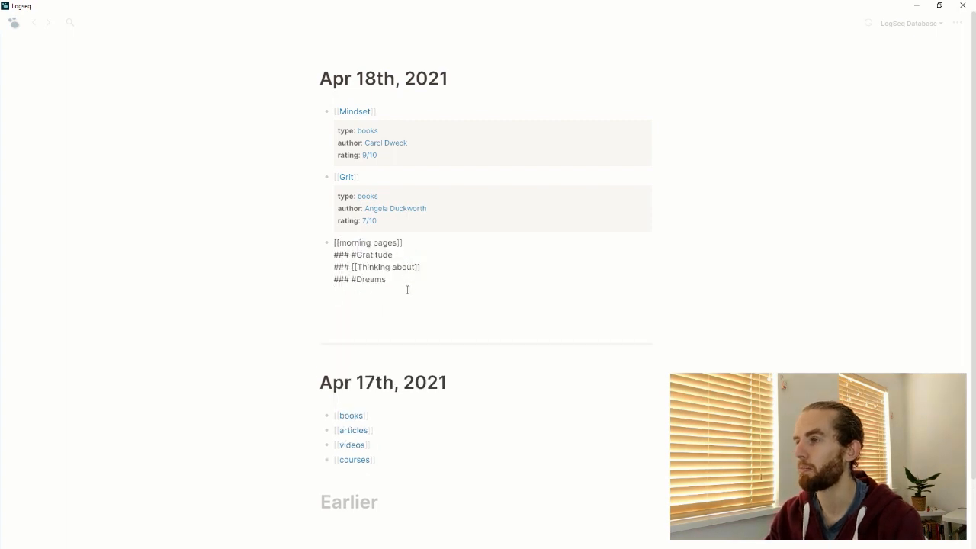
Add a nested bullet under #Gratitude reading "thanks to the logseq team for continual updates".
{"action": "left_click", "coordinate": [416, 259]}
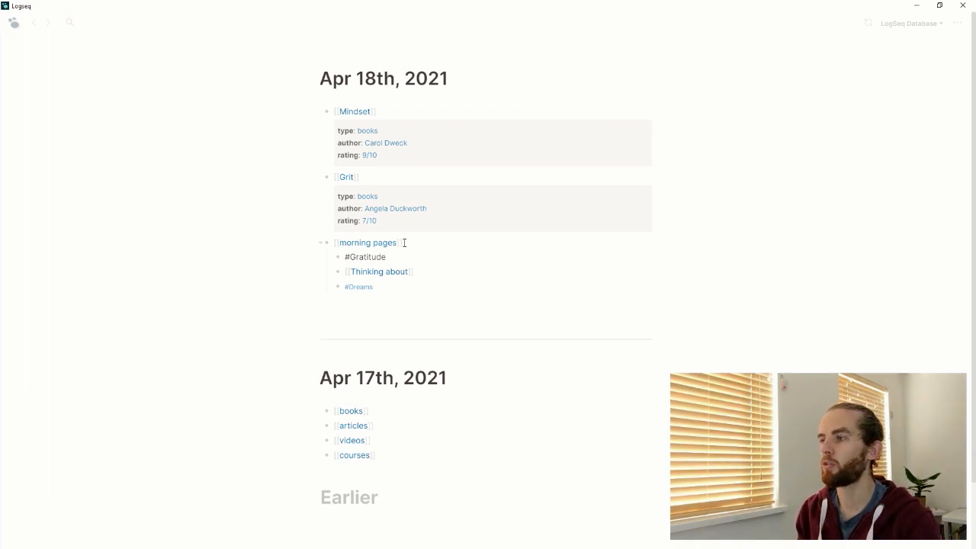
{"action": "key", "text": "Return"}
{"action": "key", "text": "Tab"}
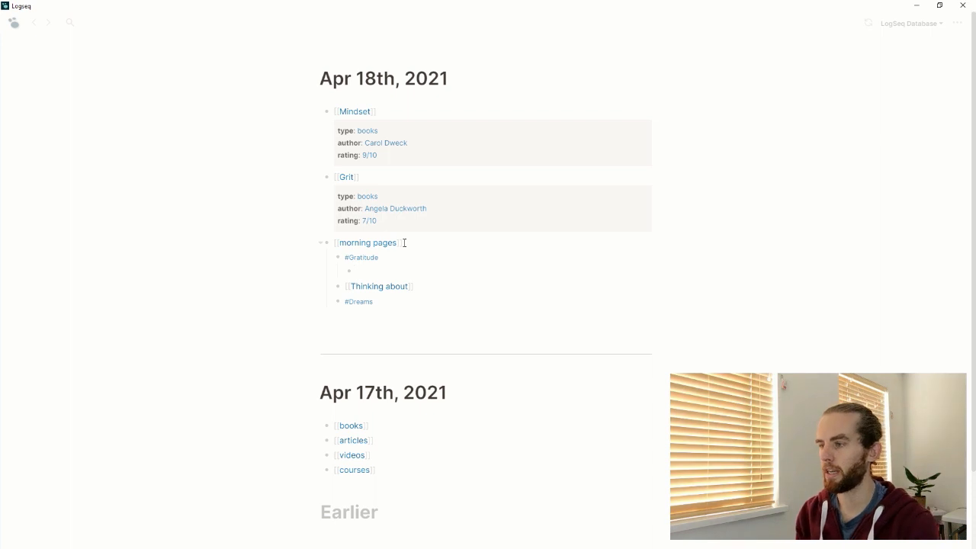
{"action": "type", "text": "thanks"}
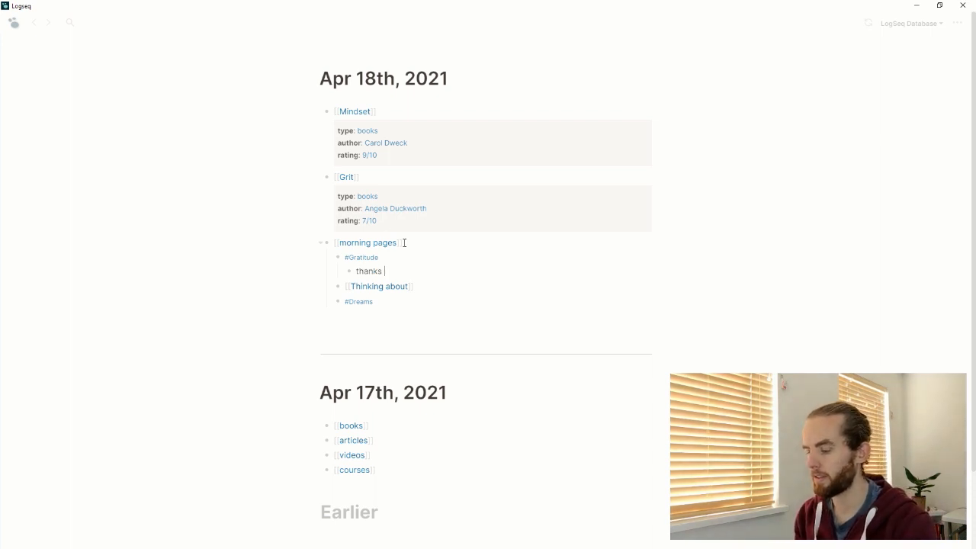
{"action": "type", "text": " to the log"}
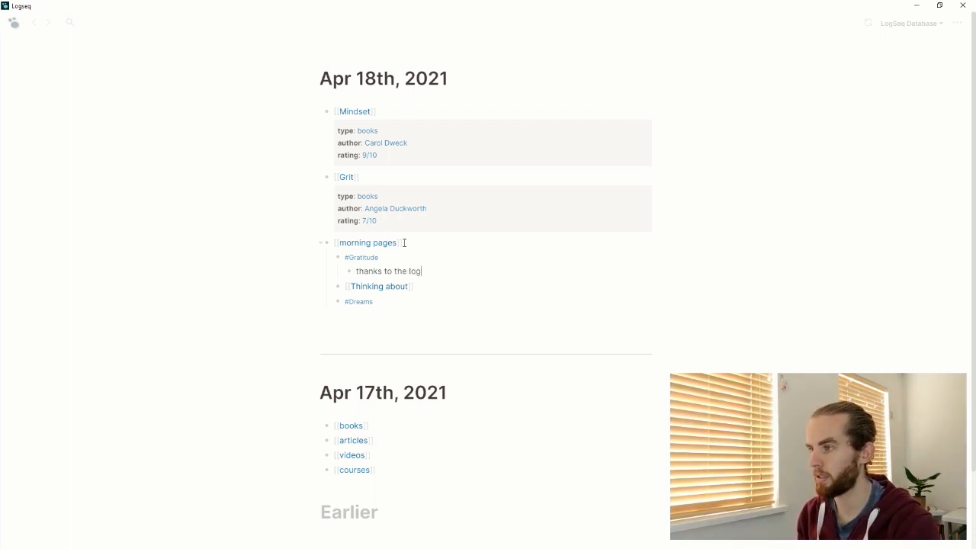
{"action": "type", "text": "seq te"}
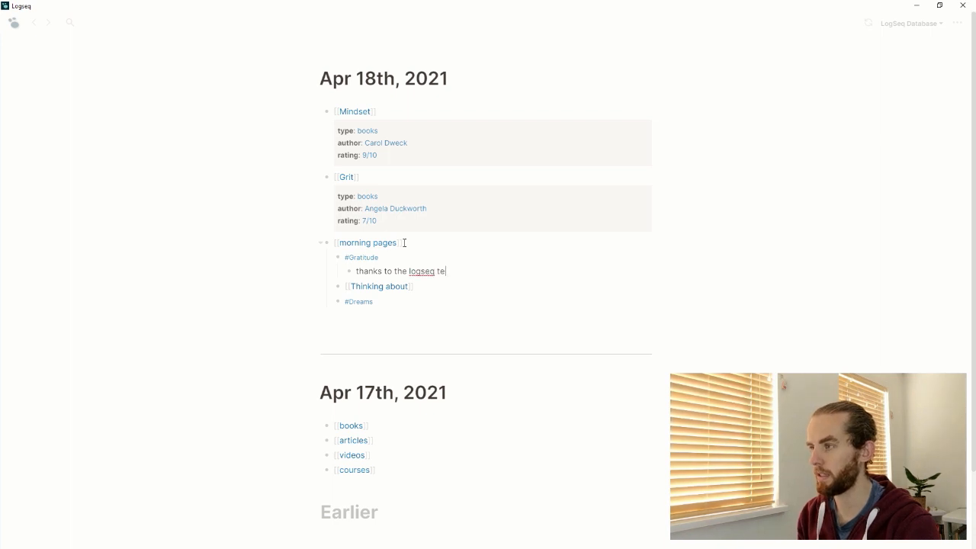
{"action": "type", "text": "am for contin"}
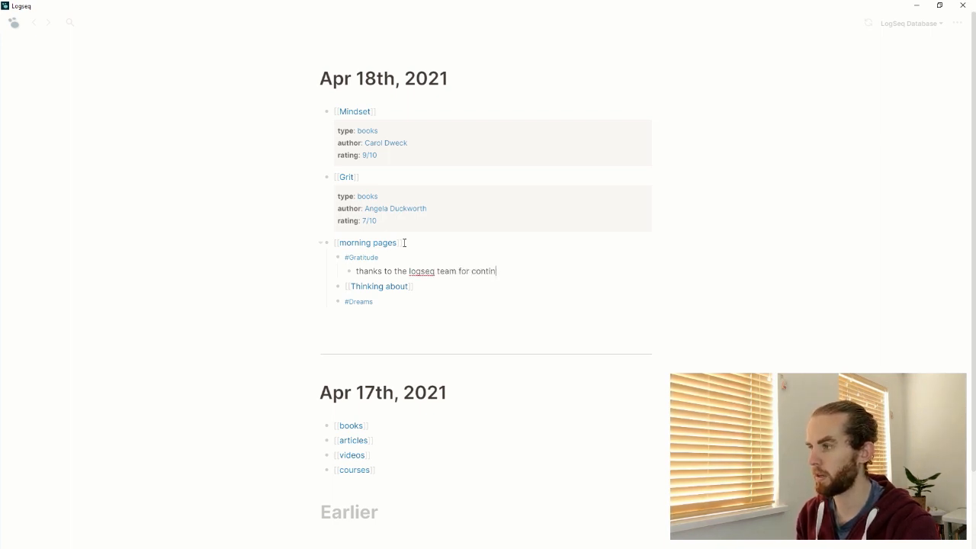
{"action": "type", "text": "ual updates"}
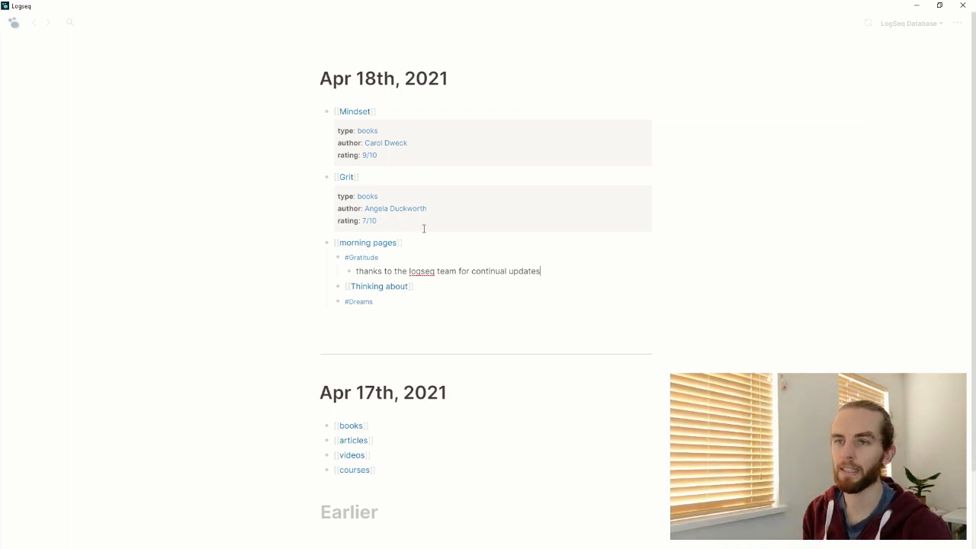
Insert the meeting notes template in a new top-level bullet below the morning pages block.
{"action": "left_click", "coordinate": [432, 300]}
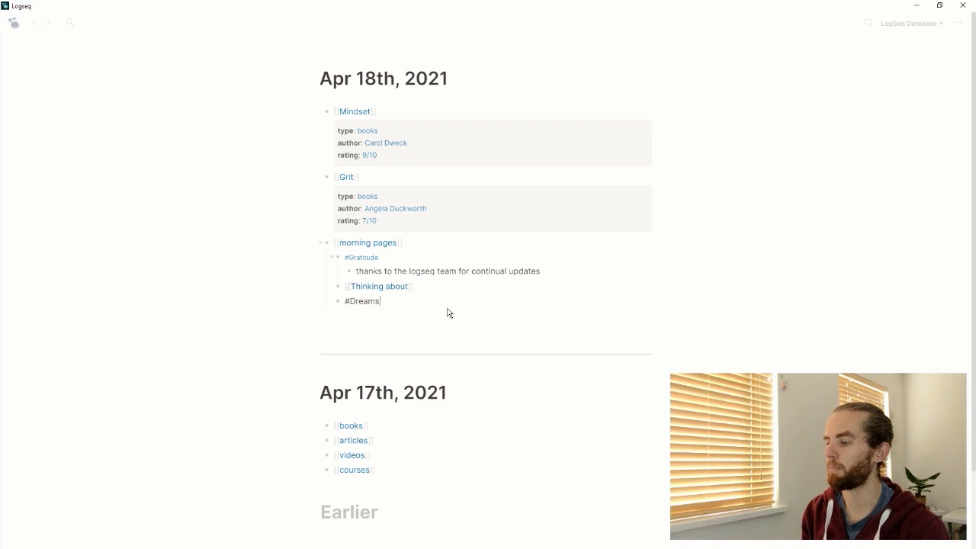
{"action": "key", "text": "Return"}
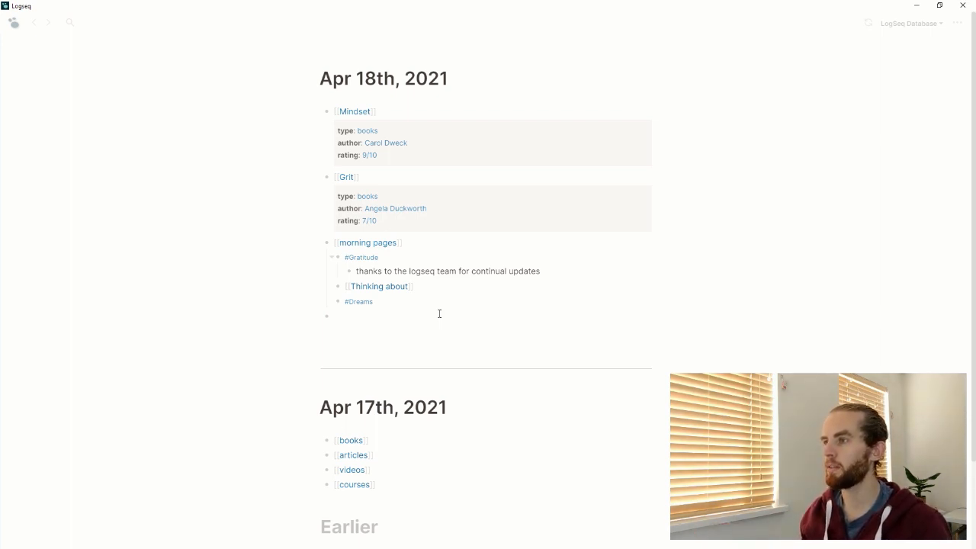
{"action": "type", "text": "/mee"}
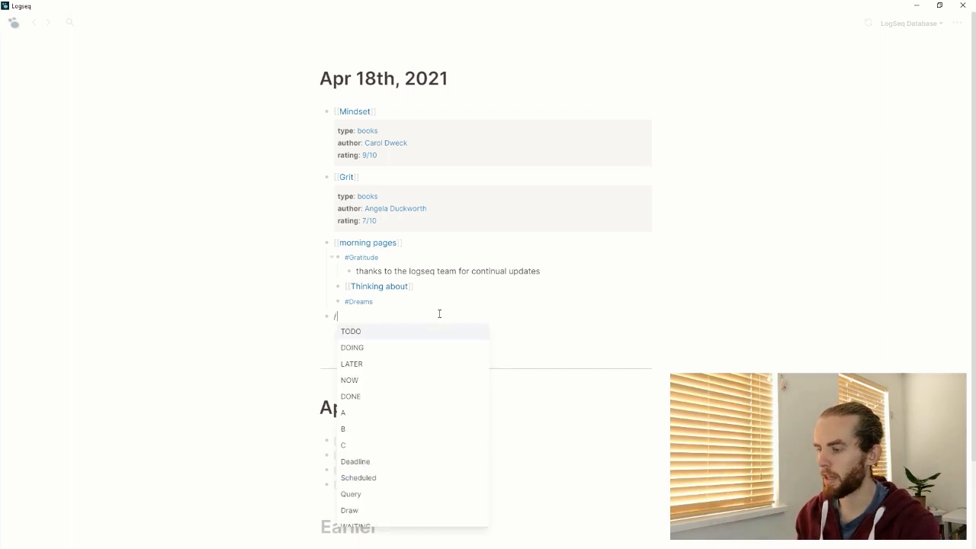
{"action": "key", "text": "BackSpace"}
{"action": "key", "text": "BackSpace"}
{"action": "key", "text": "BackSpace"}
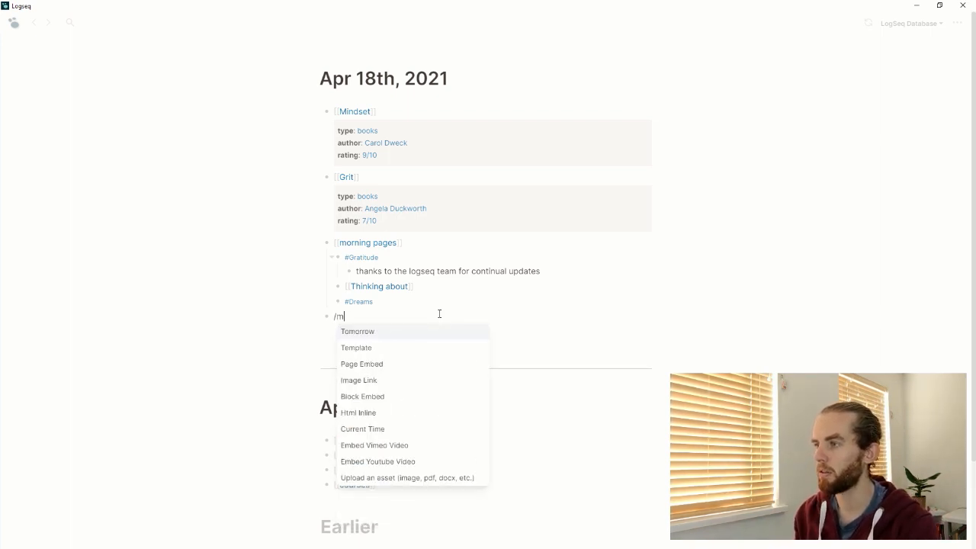
{"action": "type", "text": "tem"}
{"action": "key", "text": "Return"}
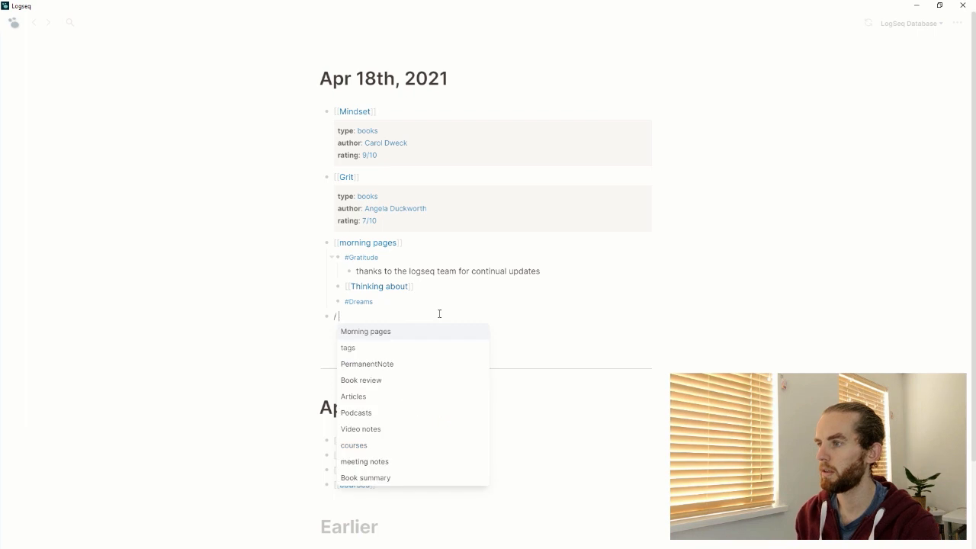
{"action": "type", "text": "mee"}
{"action": "key", "text": "Return"}
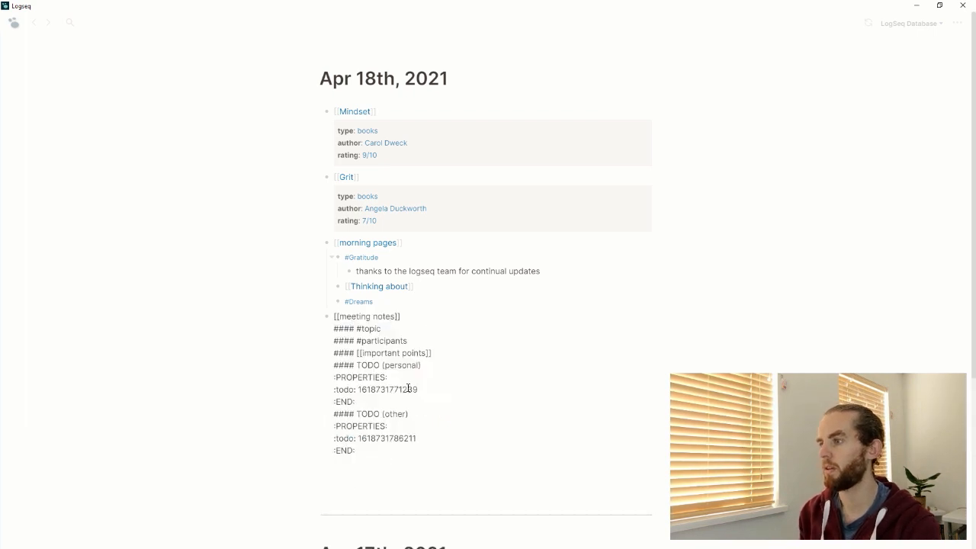
{"action": "left_click", "coordinate": [302, 482]}
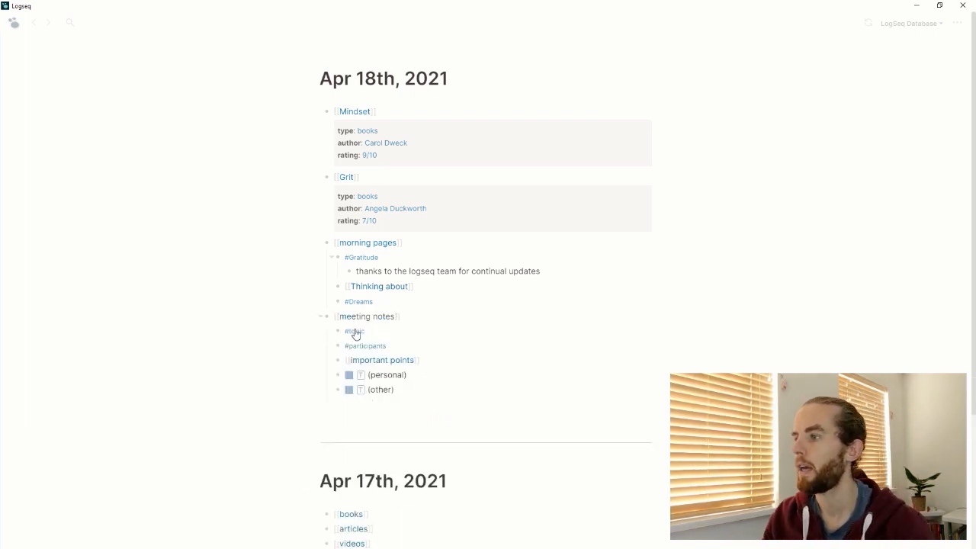
Complete the #topic line of the meeting notes with "discussing new management strategies".
{"action": "left_click", "coordinate": [386, 331]}
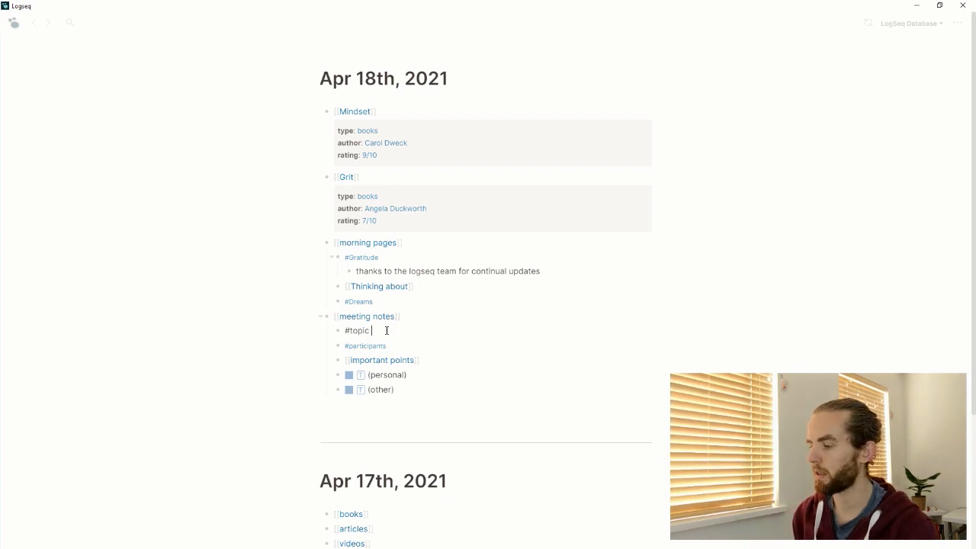
{"action": "type", "text": "dic"}
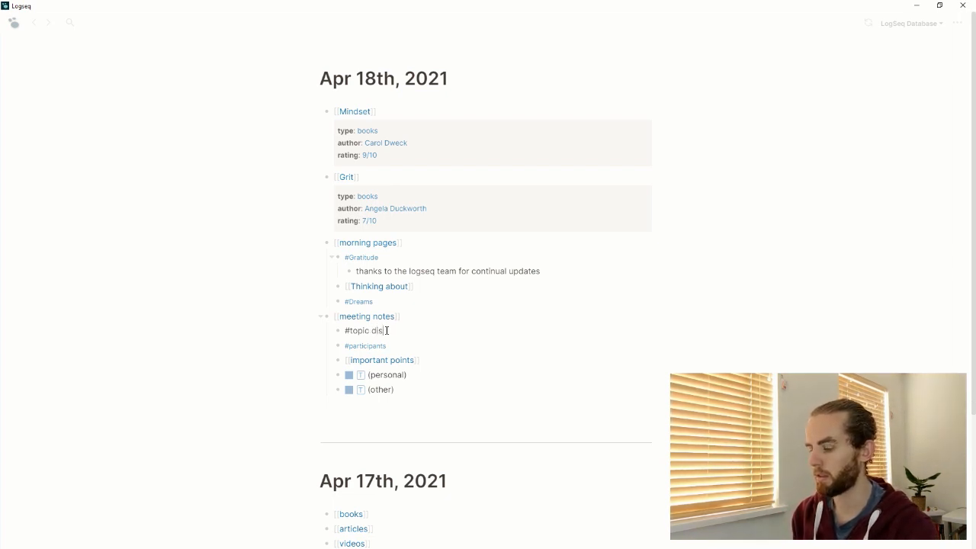
{"action": "type", "text": "cussing new ma"}
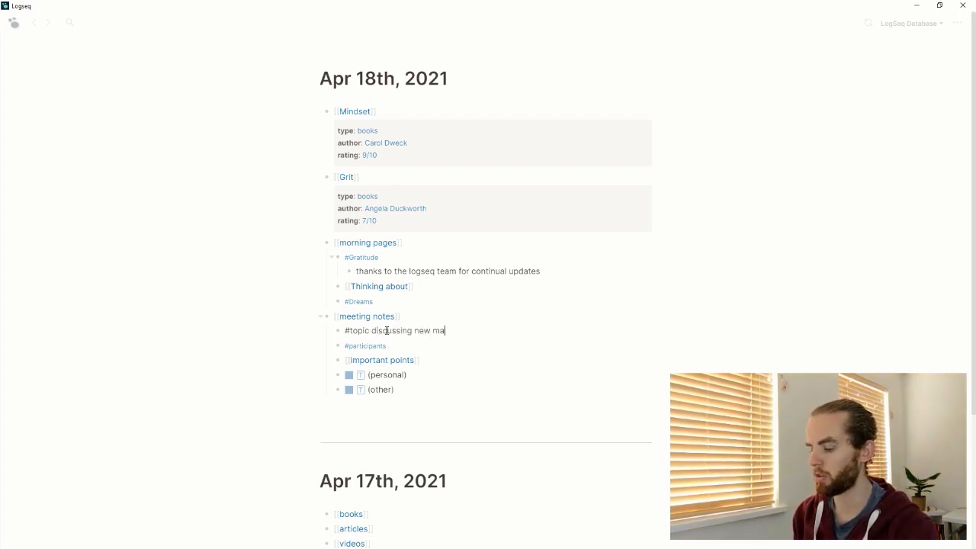
{"action": "type", "text": "nagement strate"}
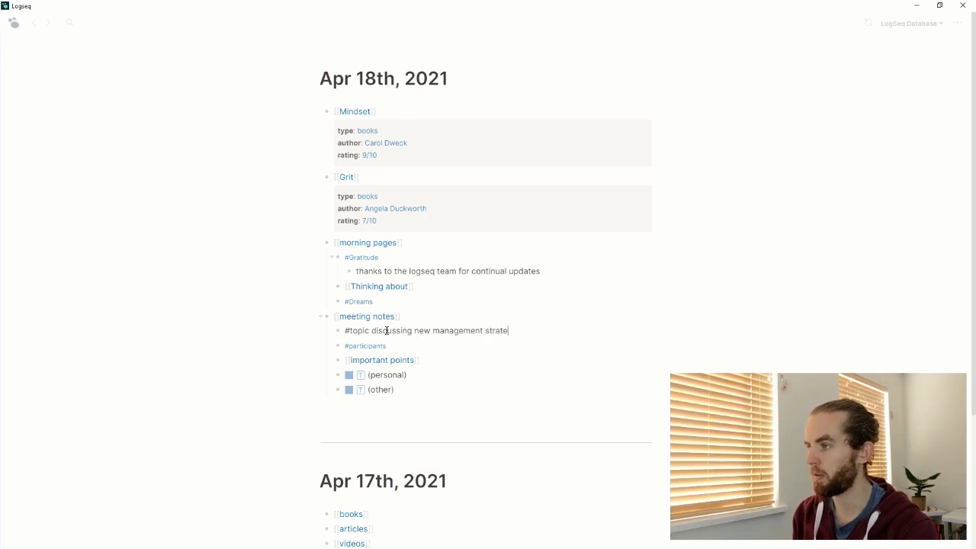
{"action": "type", "text": "gies"}
Fill in the #participants line of the meeting notes with the three participants' first names.
{"action": "key", "text": "Down"}
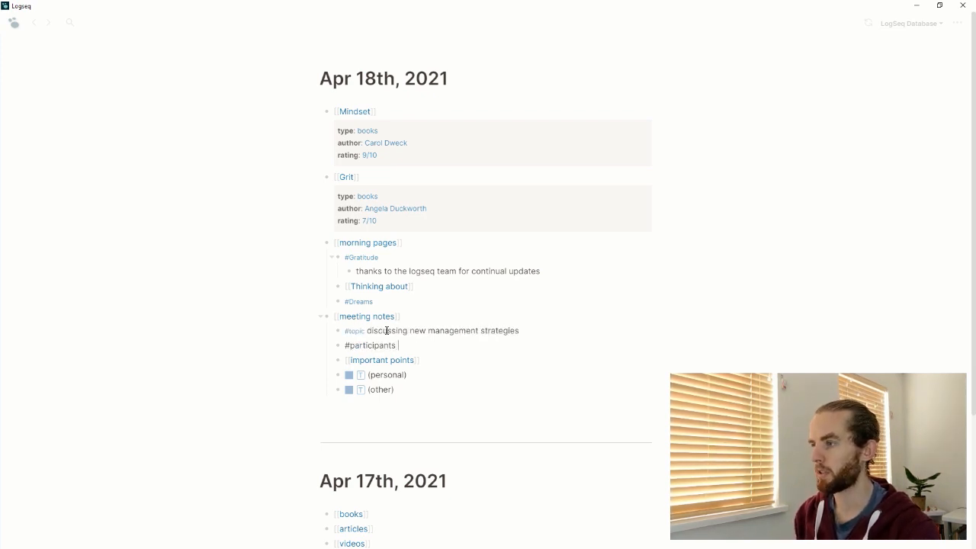
{"action": "type", "text": "Mark "}
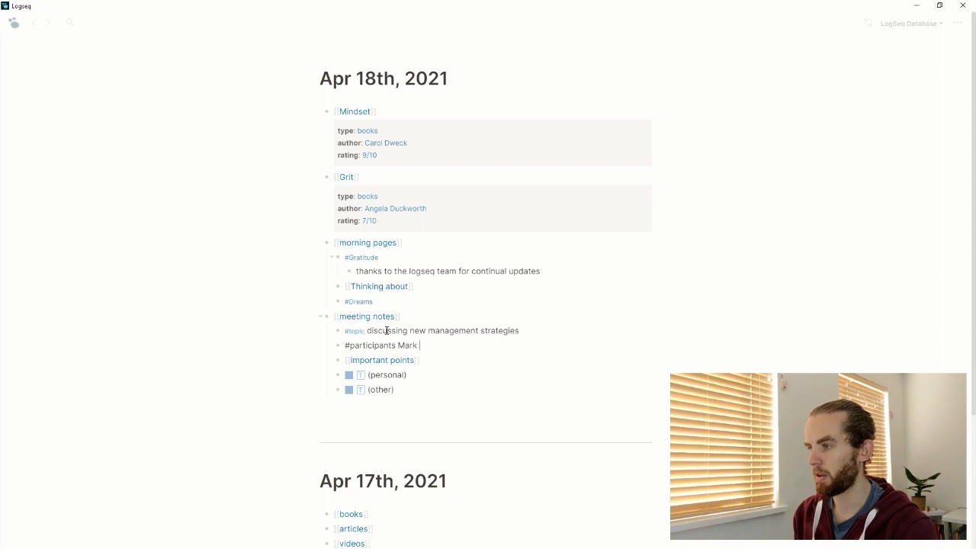
{"action": "type", "text": "John"}
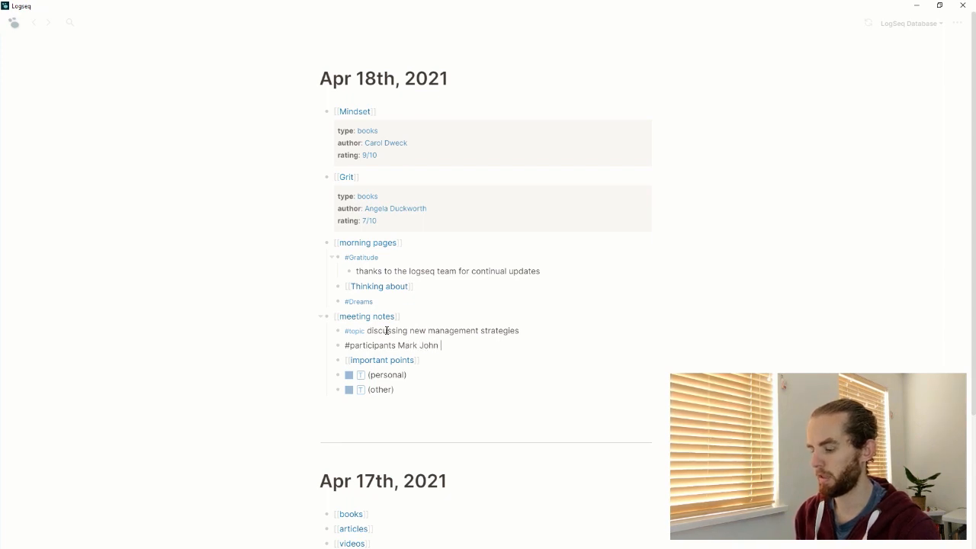
{"action": "type", "text": " Jane"}
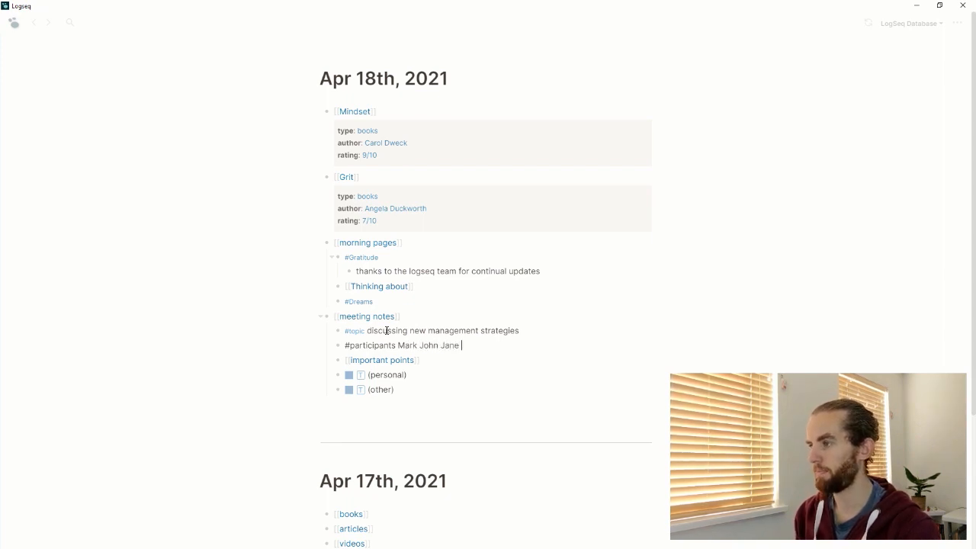
Add two nested bullets under important points in the meeting notes, reading "Point A" and "Point B".
{"action": "key", "text": "Down"}
{"action": "key", "text": "Down"}
{"action": "key", "text": "Up"}
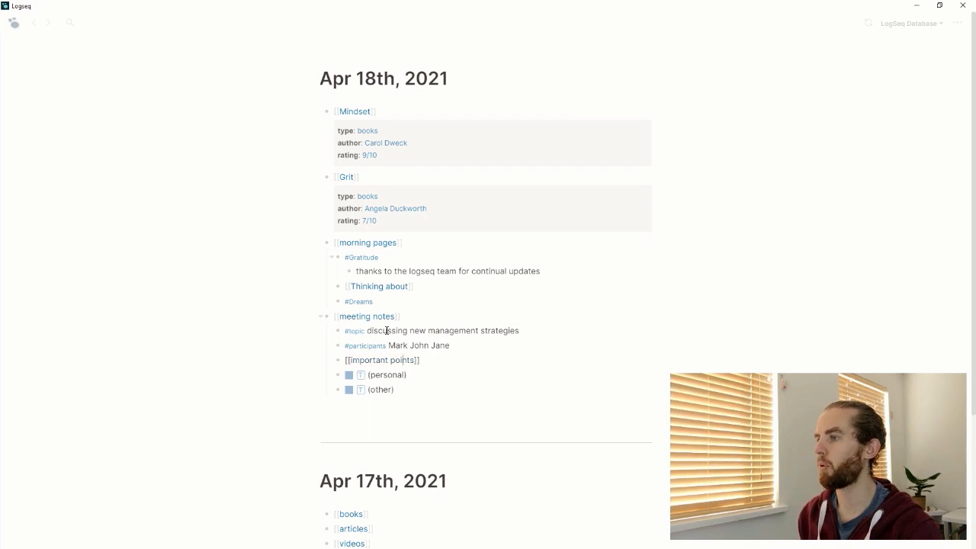
{"action": "key", "text": "Return"}
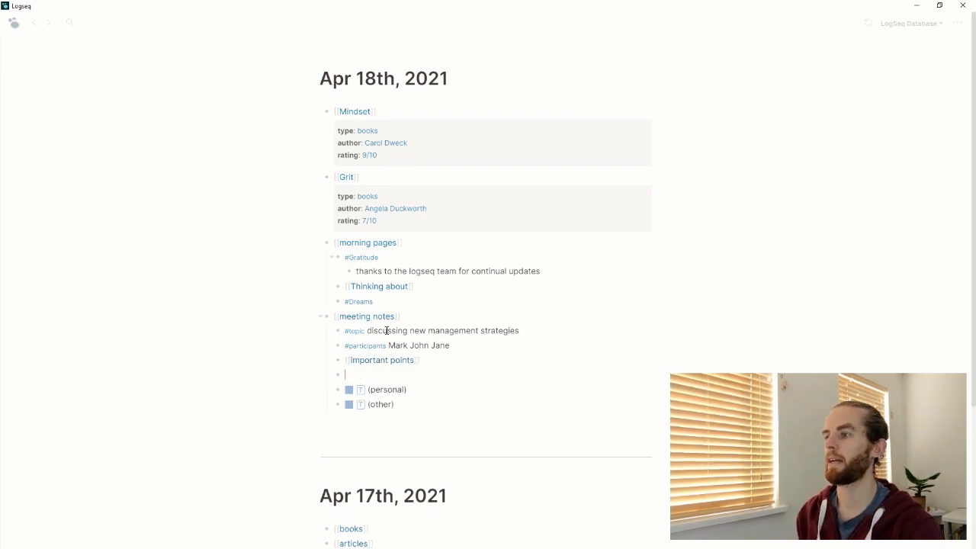
{"action": "key", "text": "Tab"}
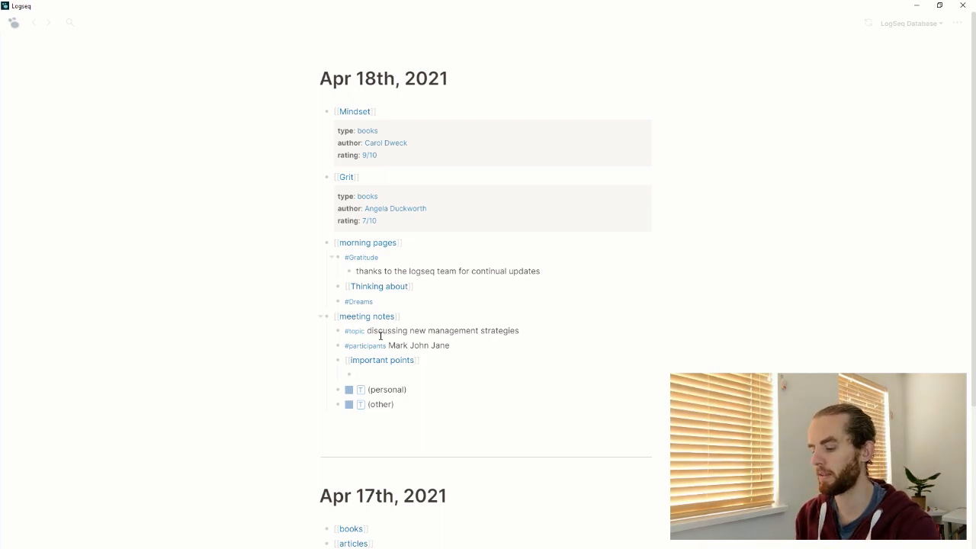
{"action": "type", "text": "Point A"}
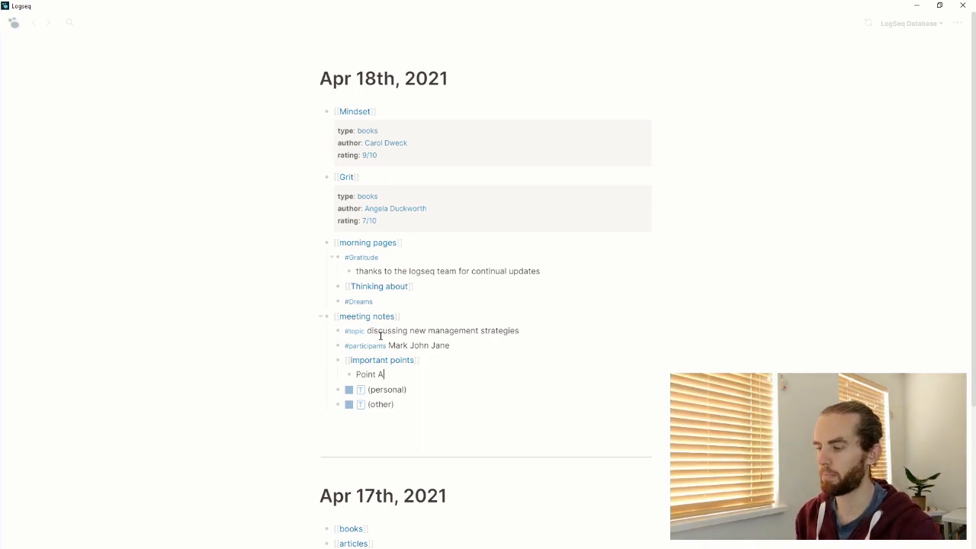
{"action": "key", "text": "Return"}
{"action": "type", "text": "Poin"}
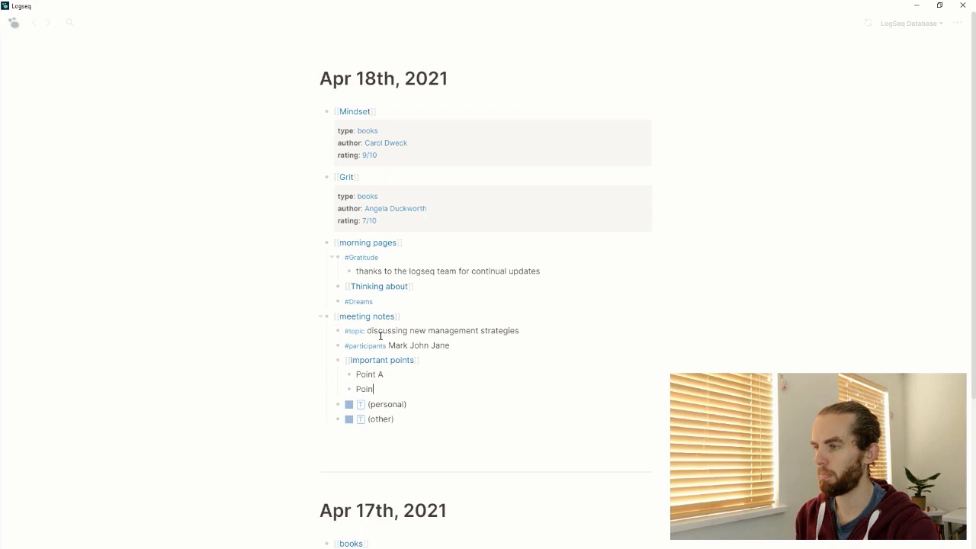
{"action": "type", "text": "t B"}
Add an empty nested bullet under the (personal) TODO and change its label to the tag #personal.
{"action": "key", "text": "Down"}
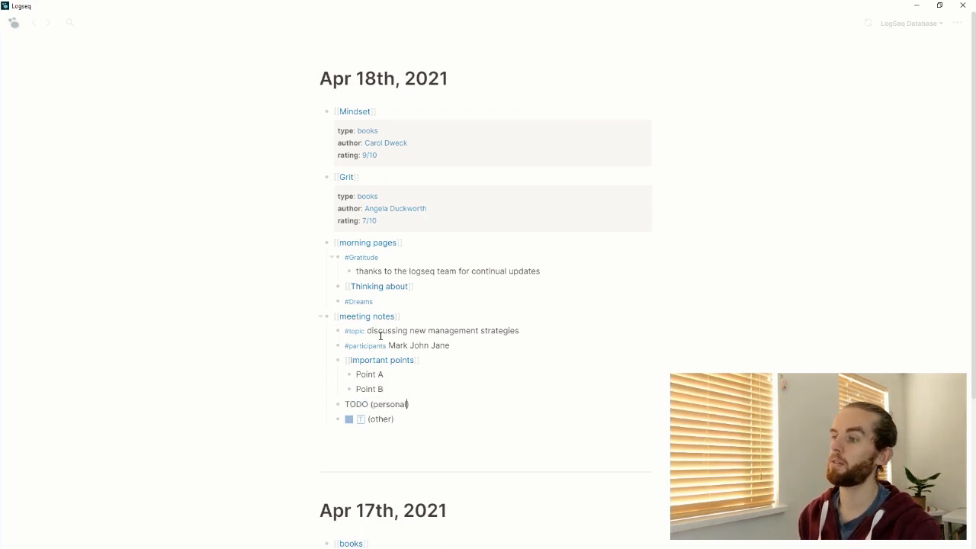
{"action": "key", "text": "Return"}
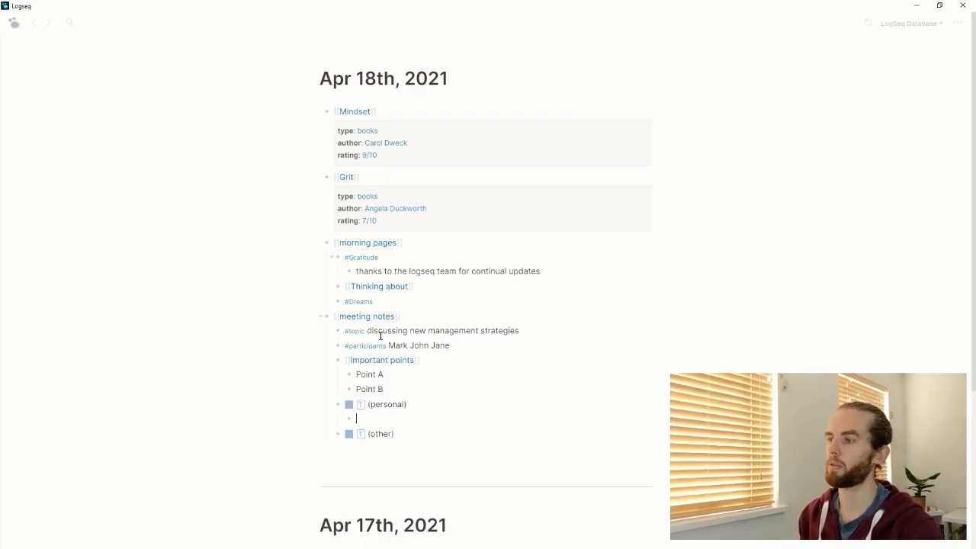
{"action": "key", "text": "Up"}
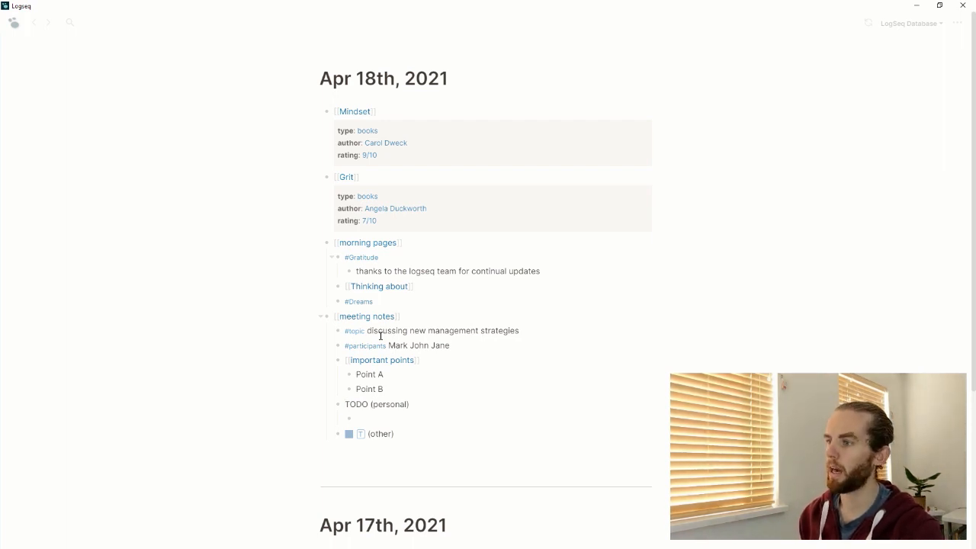
{"action": "type", "text": "#"}
{"action": "key", "text": "Escape"}
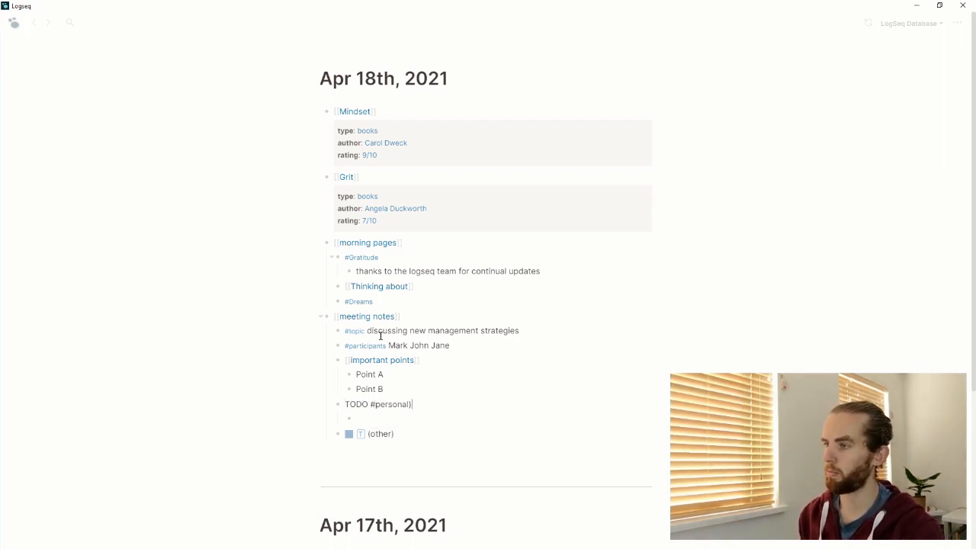
{"action": "key", "text": "Down"}
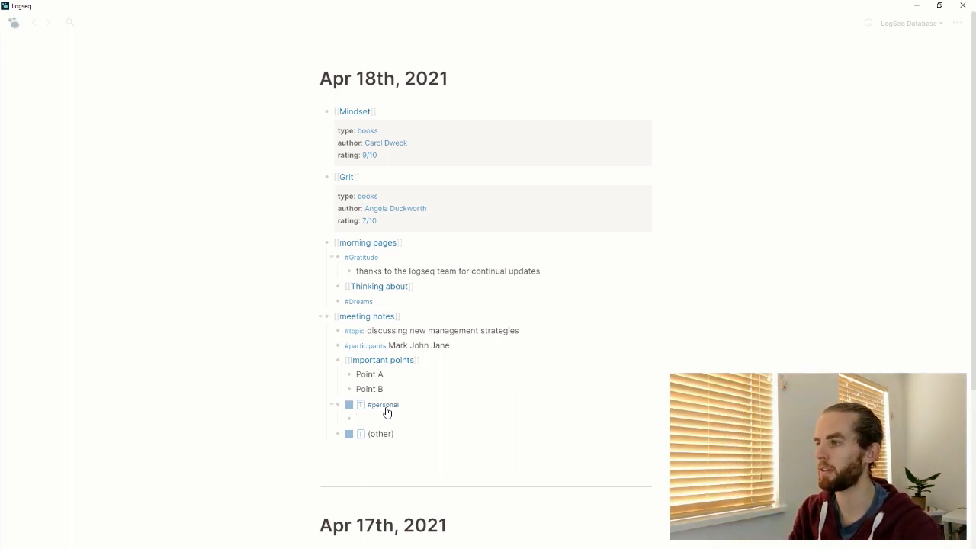
Insert the Articles template in a new top-level bullet below the (other) TODO of the meeting notes.
{"action": "key", "text": "Down"}
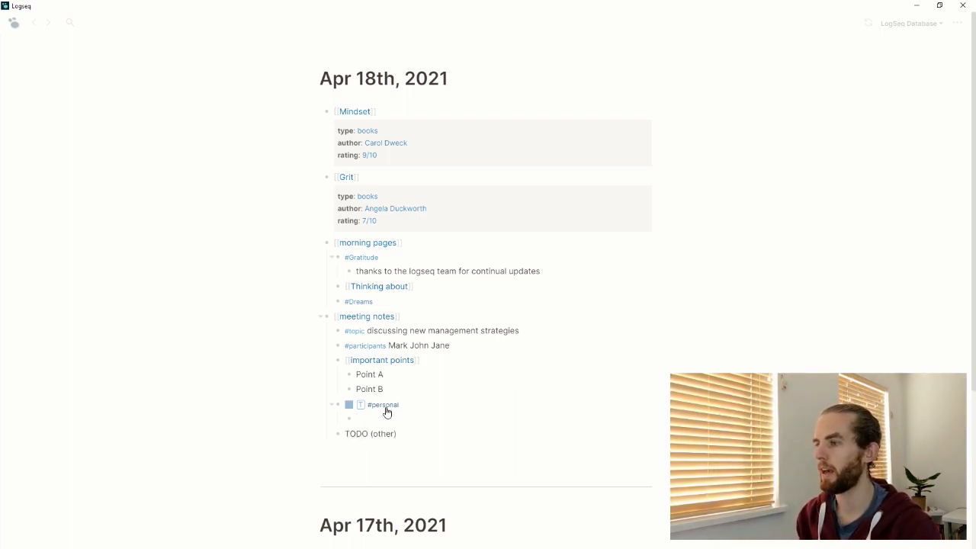
{"action": "key", "text": "Return"}
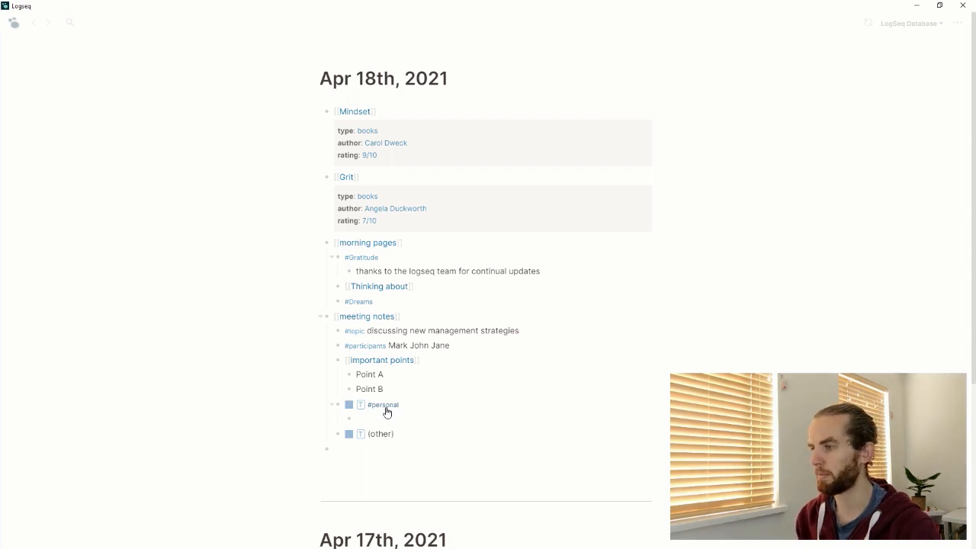
{"action": "type", "text": "/tem"}
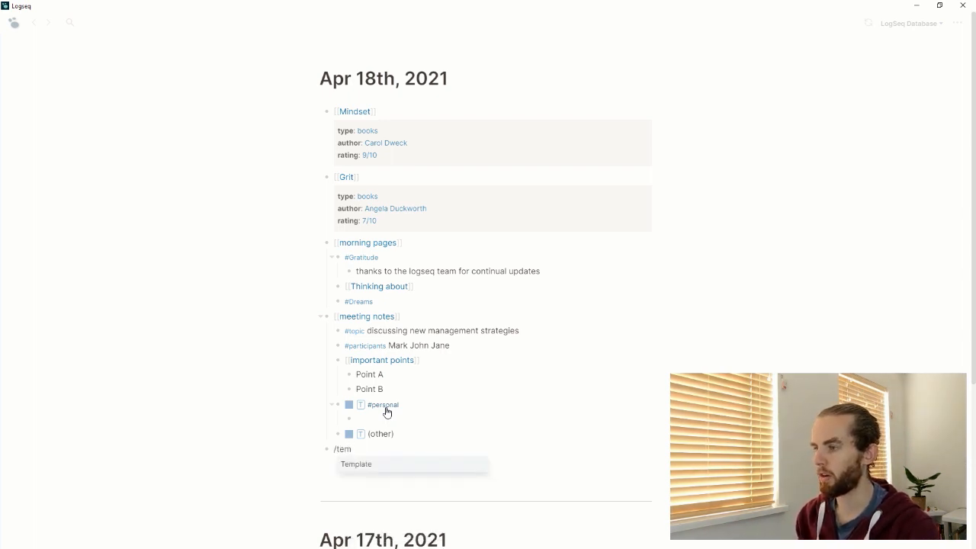
{"action": "key", "text": "Return"}
{"action": "type", "text": "a"}
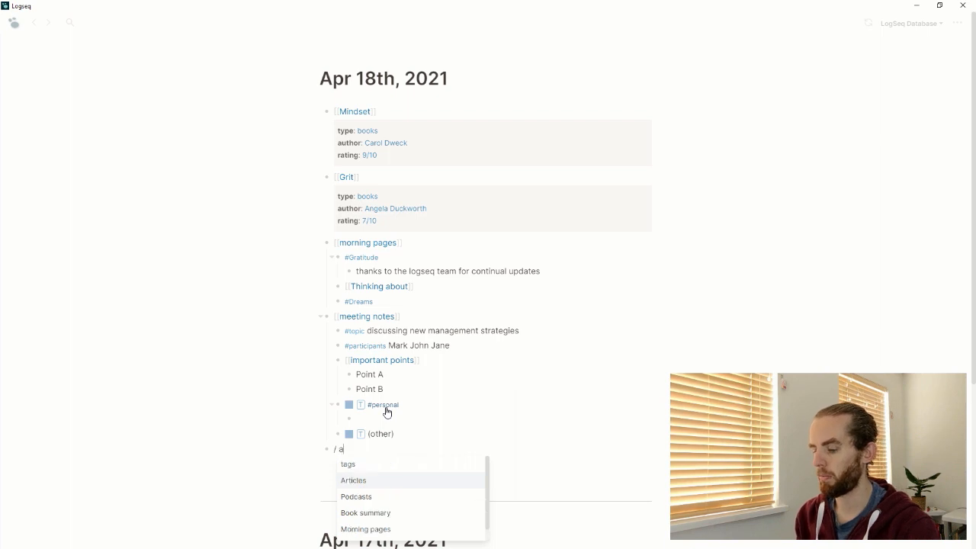
{"action": "key", "text": "Up"}
{"action": "key", "text": "Return"}
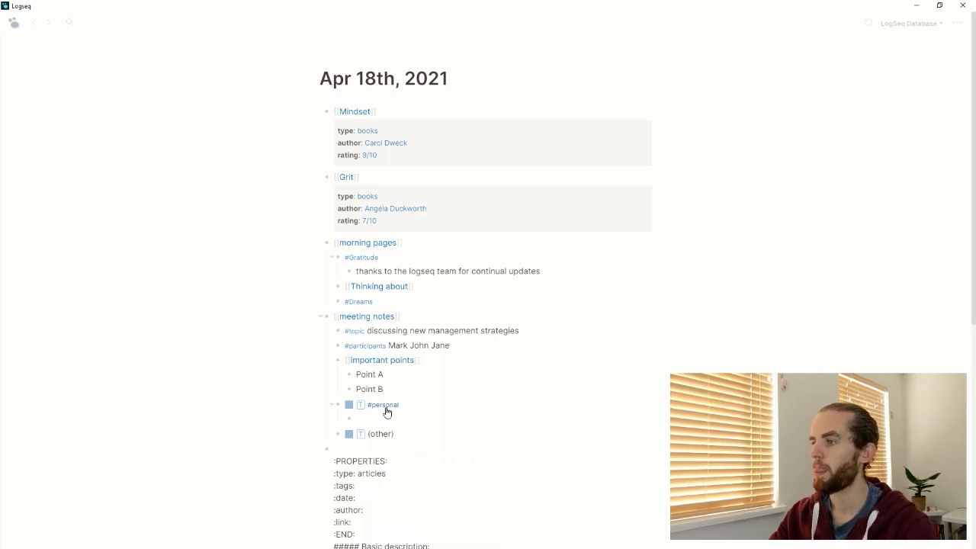
{"action": "scroll", "coordinate": [386, 415], "scroll_direction": "down", "scroll_amount": 3}
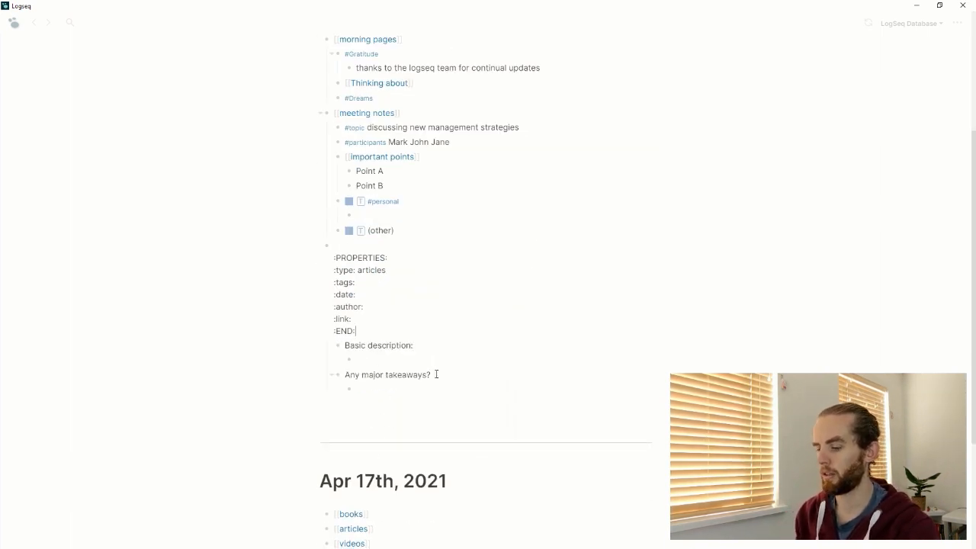
{"action": "key", "text": "Escape"}
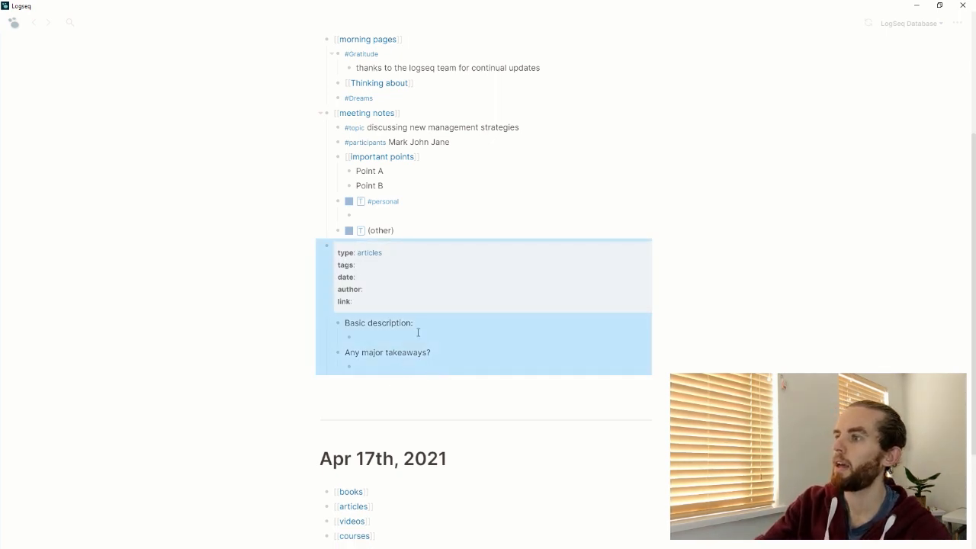
{"action": "left_click", "coordinate": [372, 265]}
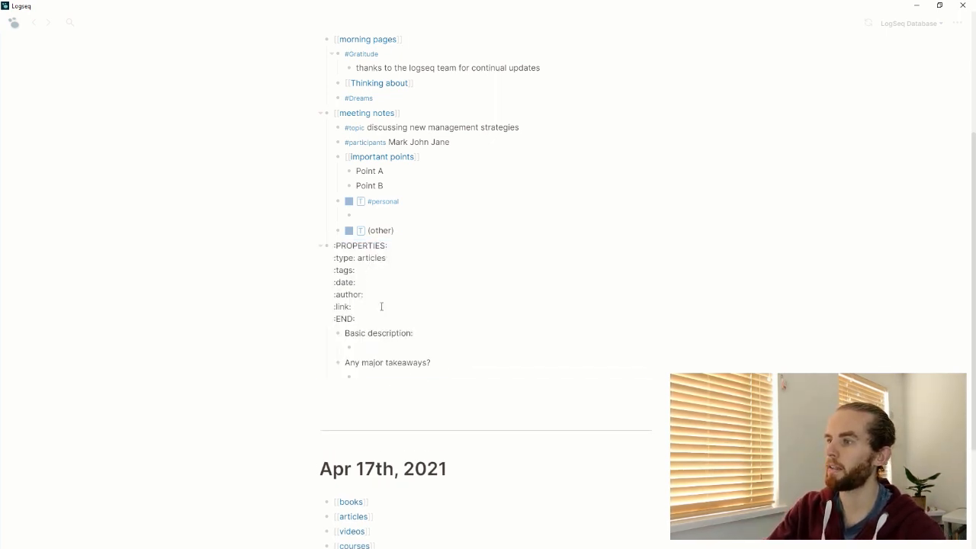
{"action": "left_click", "coordinate": [384, 369]}
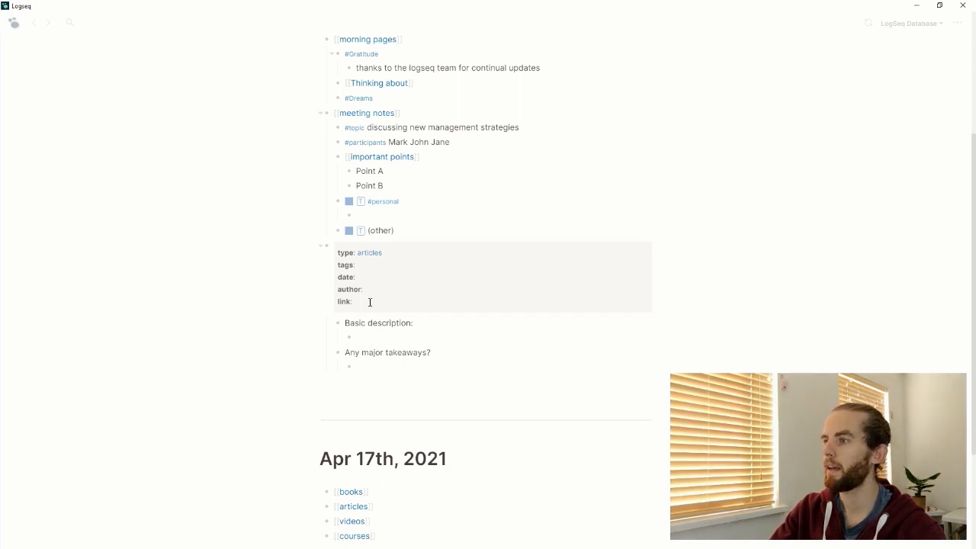
Outdent the empty bullet under the article's "Any major takeaways?" to the top level and insert the Video notes template there.
{"action": "left_click", "coordinate": [387, 372]}
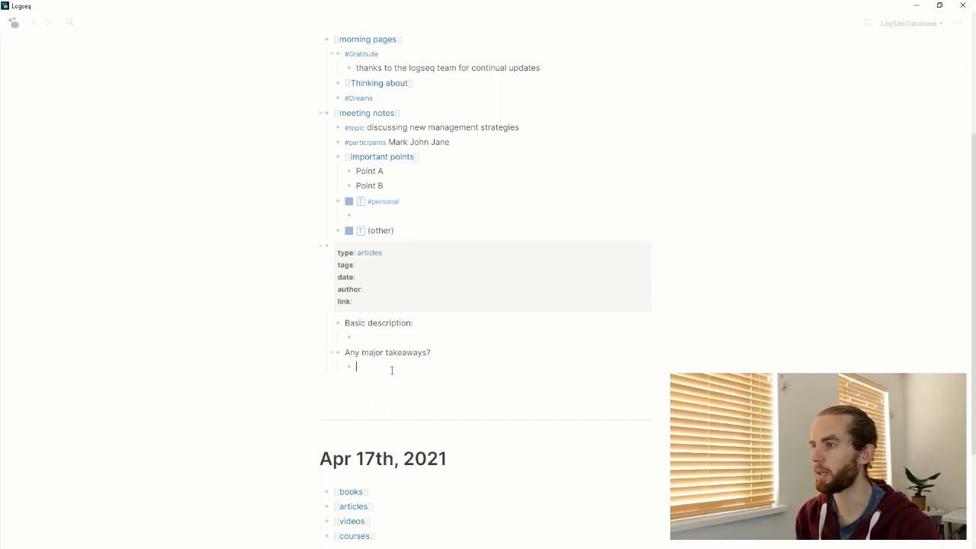
{"action": "key", "text": "shift+Tab"}
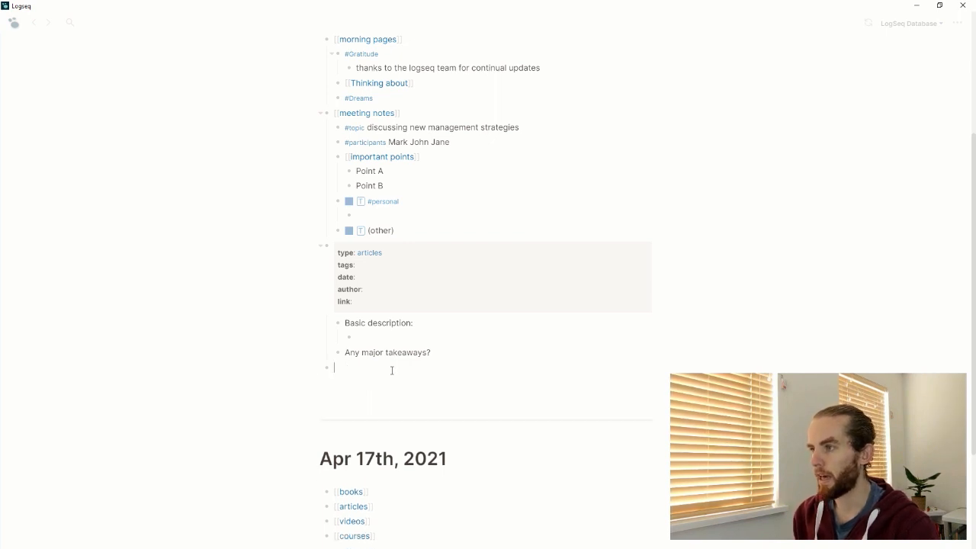
{"action": "type", "text": "/temp"}
{"action": "key", "text": "Return"}
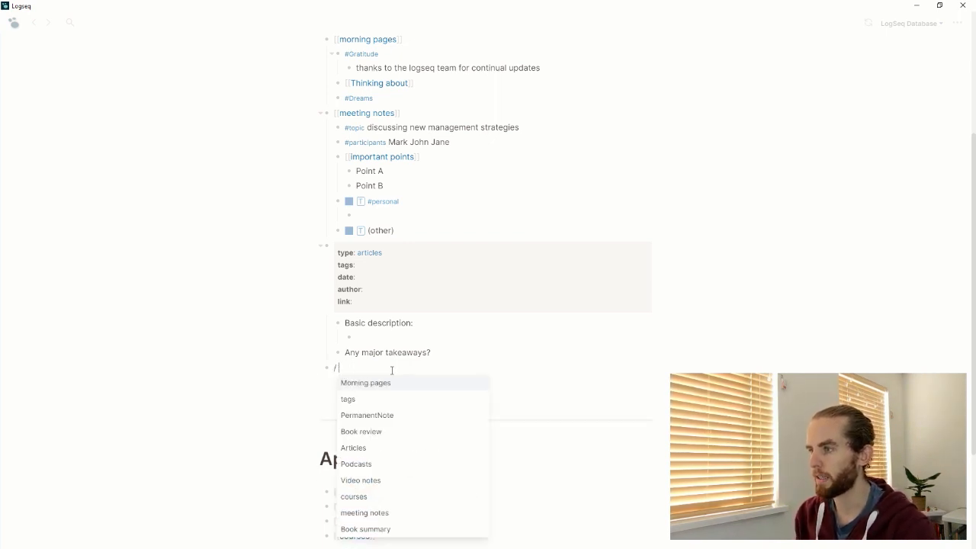
{"action": "left_click", "coordinate": [376, 480]}
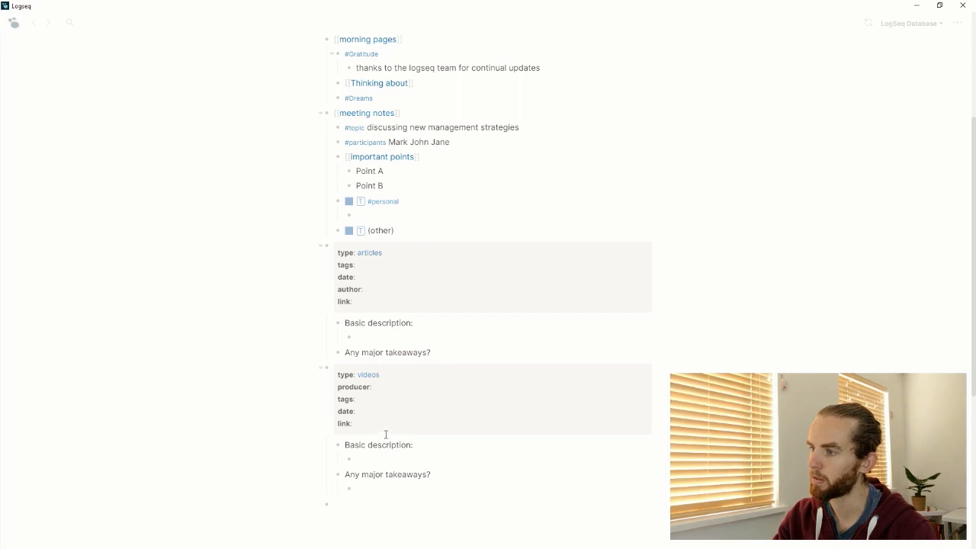
Insert the Podcasts template in the empty top-level bullet below the video notes block.
{"action": "type", "text": "/"}
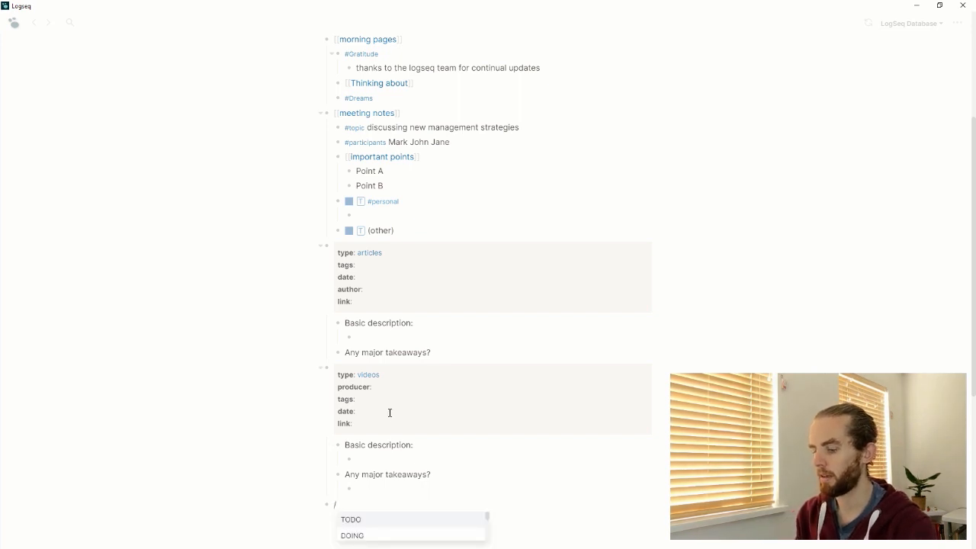
{"action": "type", "text": "temp"}
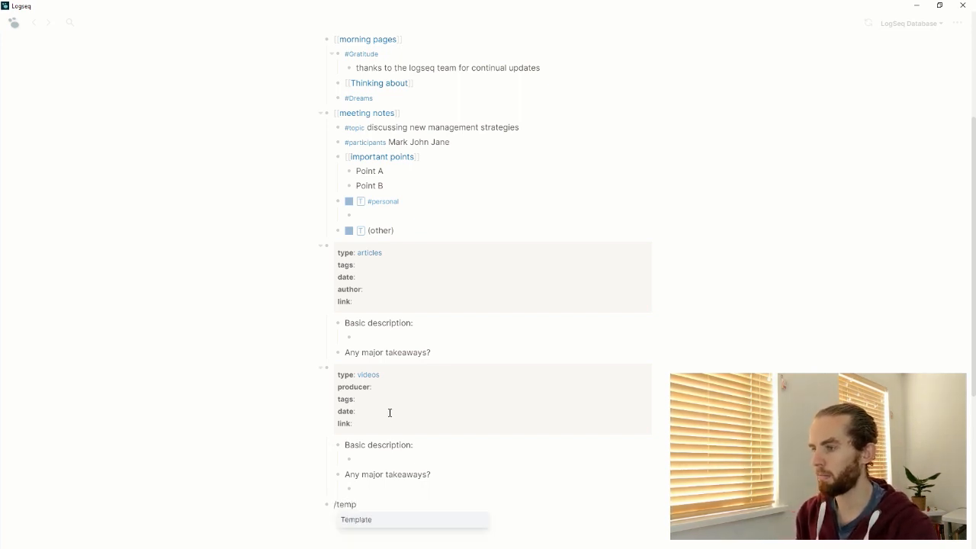
{"action": "key", "text": "BackSpace"}
{"action": "key", "text": "BackSpace"}
{"action": "key", "text": "BackSpace"}
{"action": "key", "text": "BackSpace"}
{"action": "type", "text": "pod"}
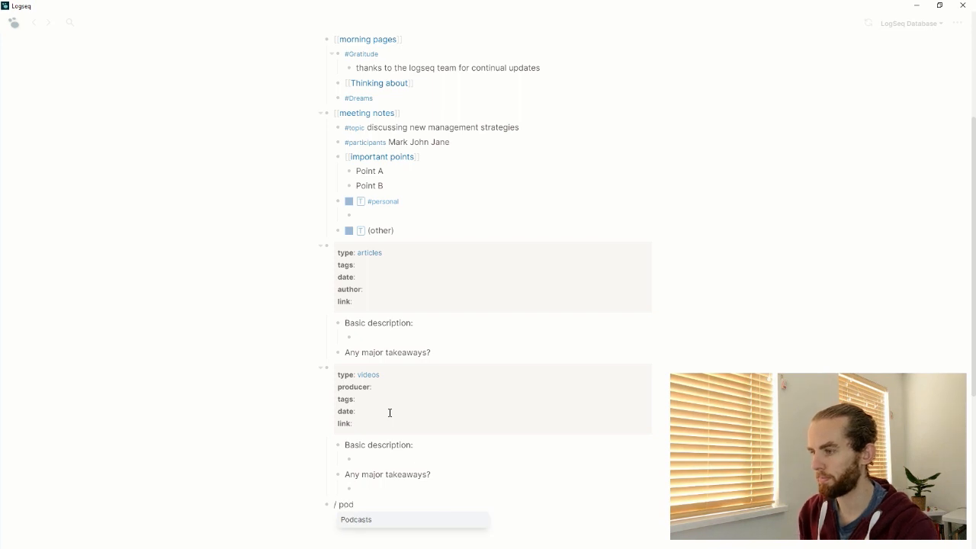
{"action": "key", "text": "Return"}
{"action": "scroll", "coordinate": [396, 427], "scroll_direction": "down", "scroll_amount": 5}
{"action": "left_click", "coordinate": [402, 462]}
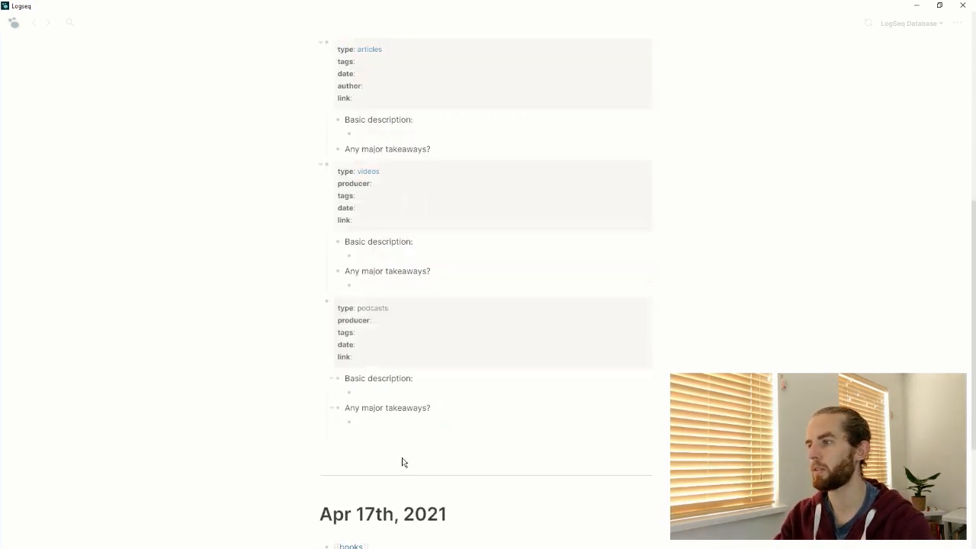
{"action": "left_click", "coordinate": [394, 309]}
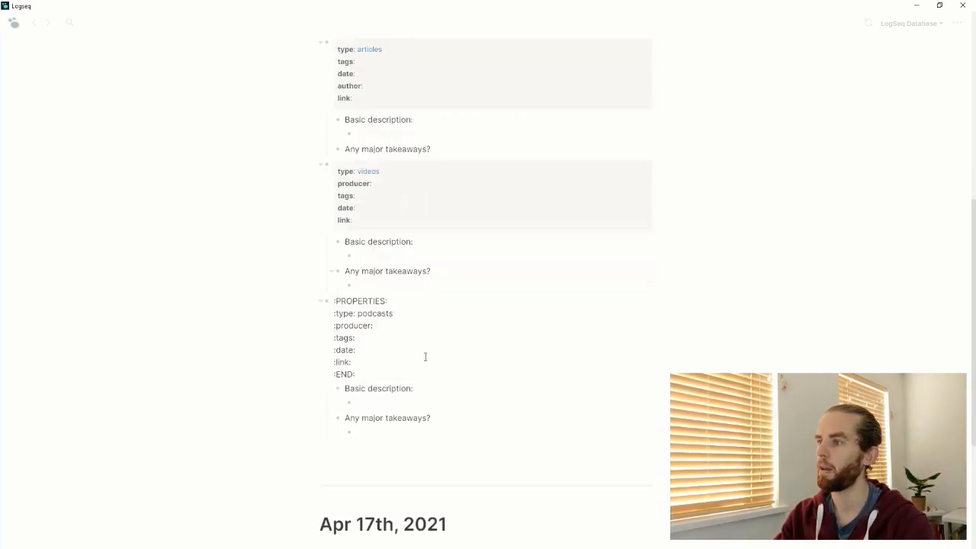
Add a [[podcasts]] page link below [[courses]] in the Apr 17th, 2021 journal and refresh the podcast block's properties.
{"action": "scroll", "coordinate": [423, 356], "scroll_direction": "down", "scroll_amount": 2}
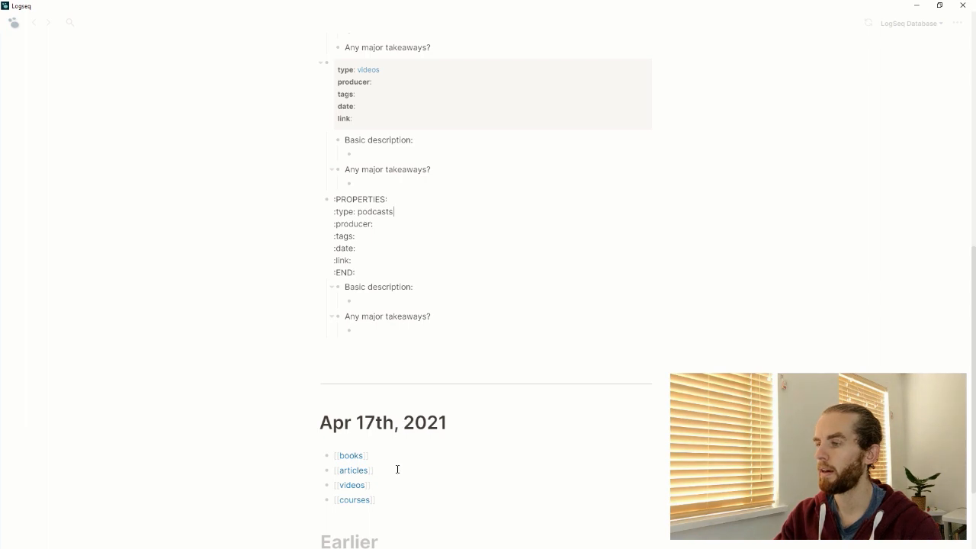
{"action": "left_click", "coordinate": [389, 507]}
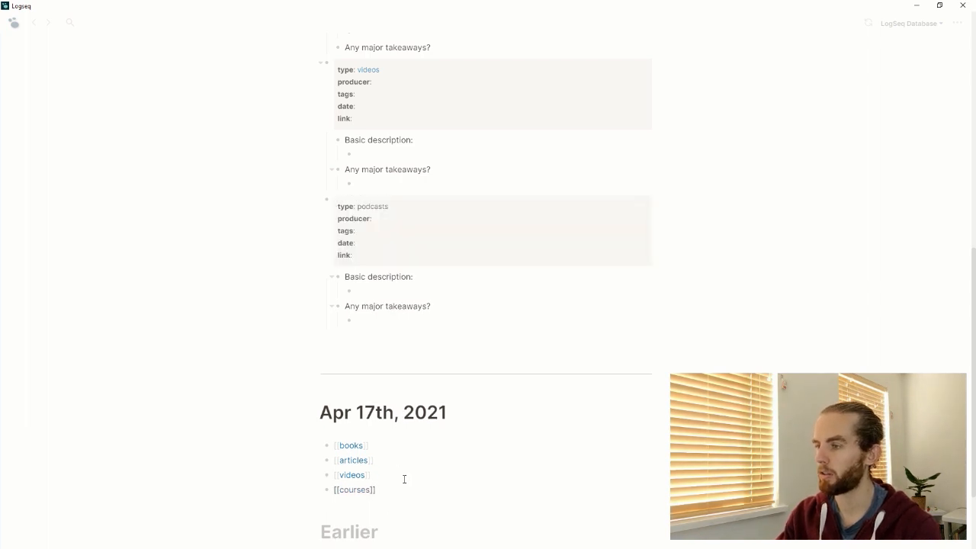
{"action": "key", "text": "Return"}
{"action": "type", "text": "[[podc"}
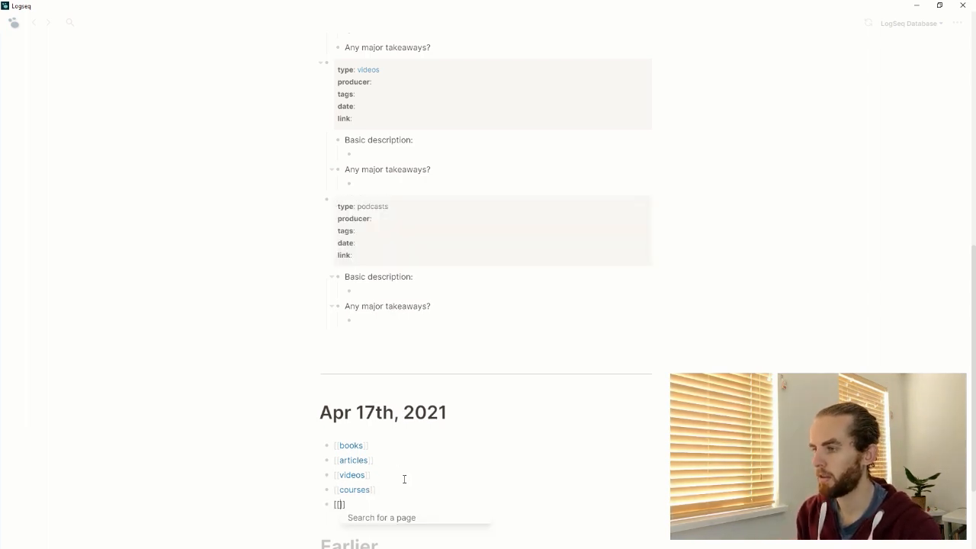
{"action": "type", "text": "asts"}
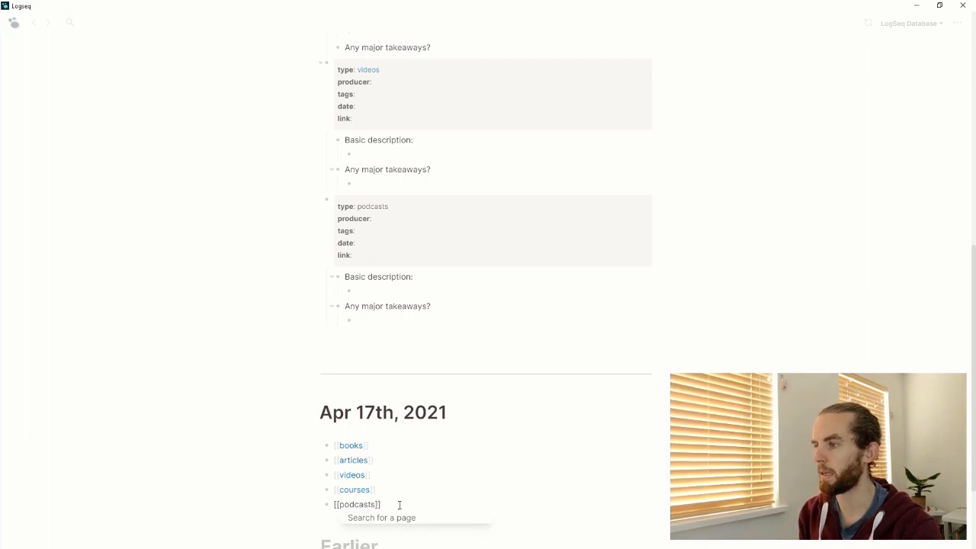
{"action": "left_click", "coordinate": [399, 506]}
{"action": "key", "text": "Return"}
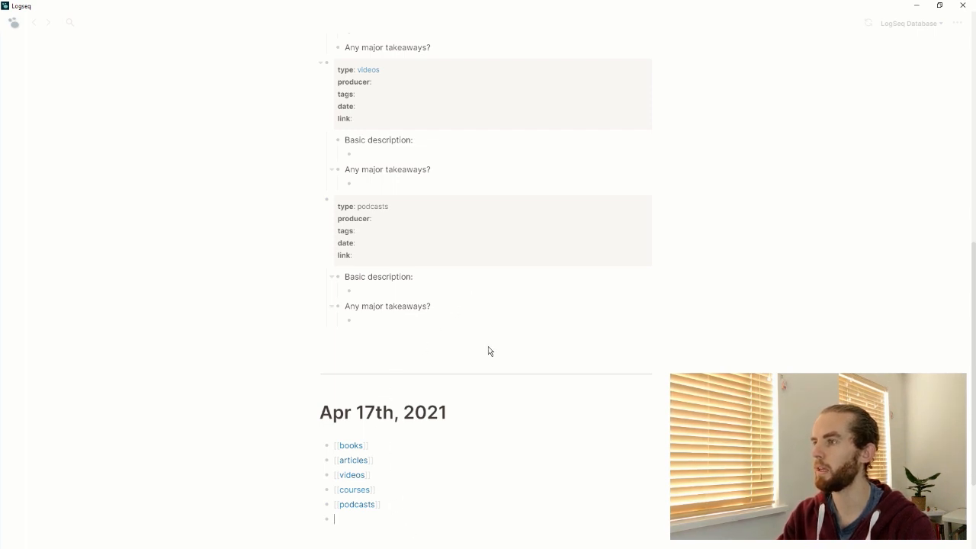
{"action": "left_click", "coordinate": [452, 245]}
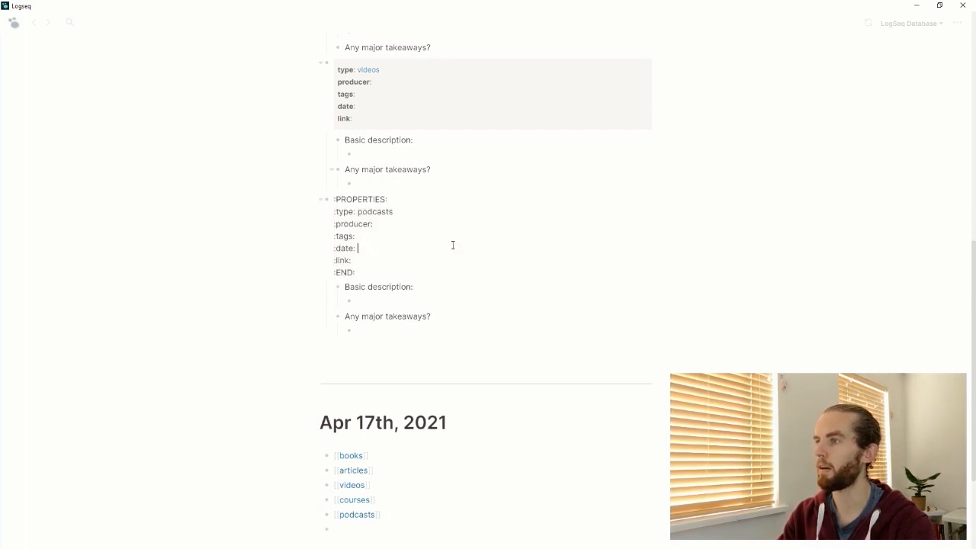
{"action": "left_click", "coordinate": [481, 390]}
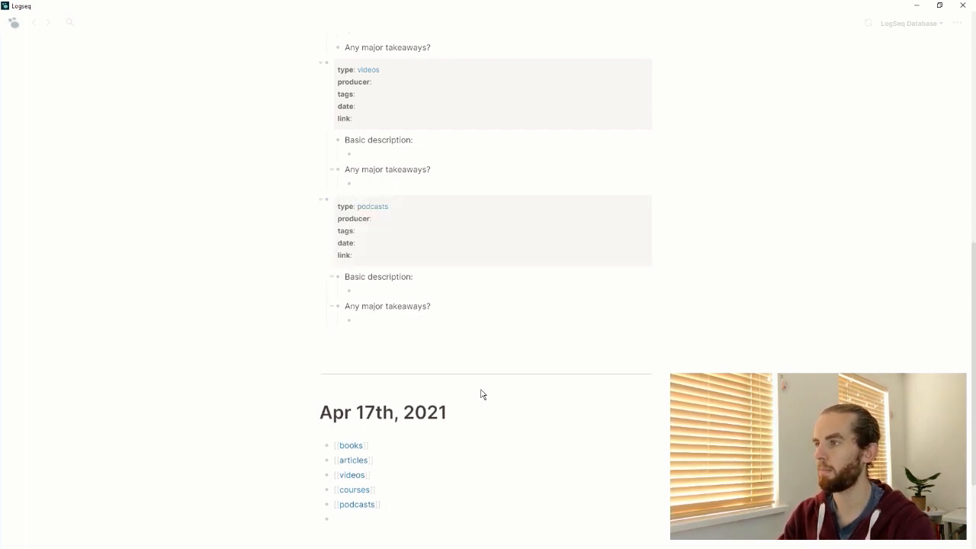
Outdent the empty bullet under the podcast's "Any major takeaways?" to the top level and insert the tags template there.
{"action": "left_click", "coordinate": [411, 257]}
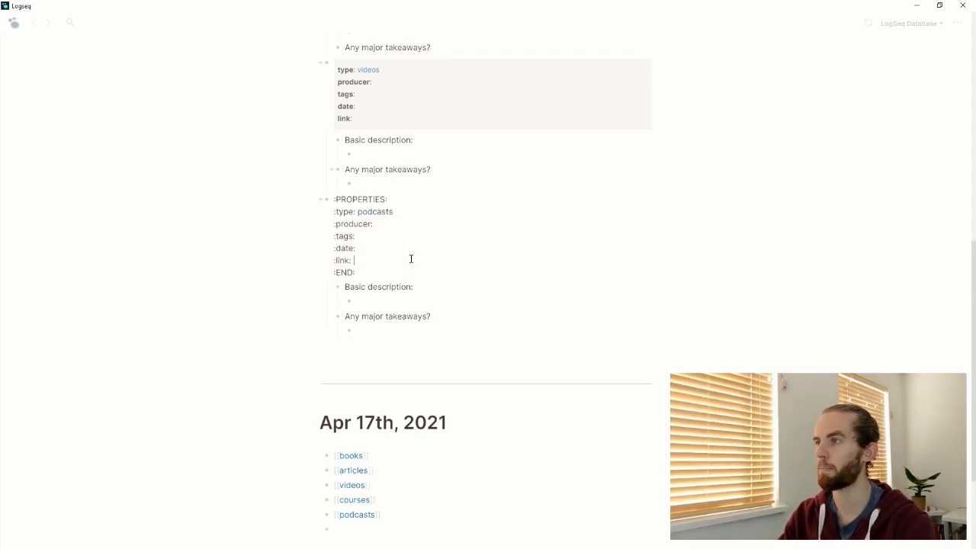
{"action": "key", "text": "Escape"}
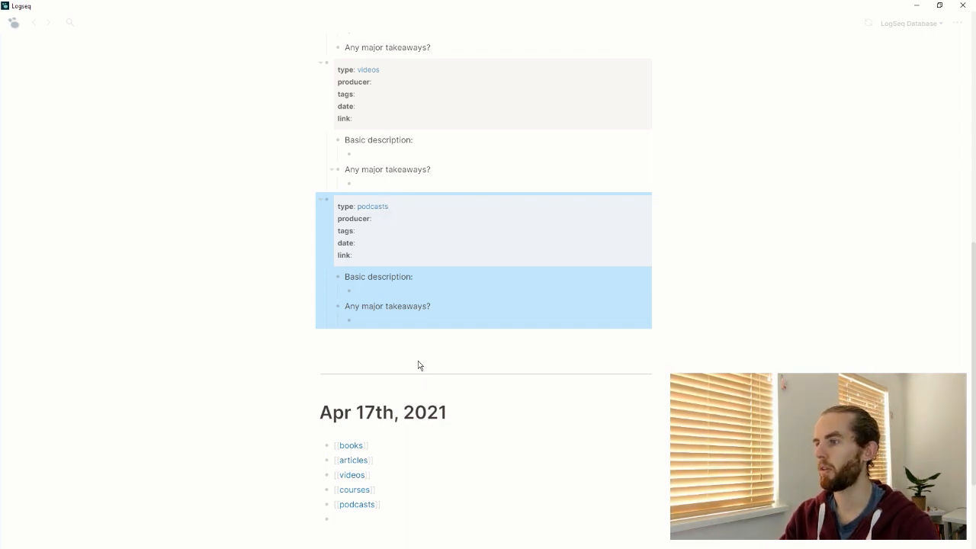
{"action": "left_click", "coordinate": [440, 330]}
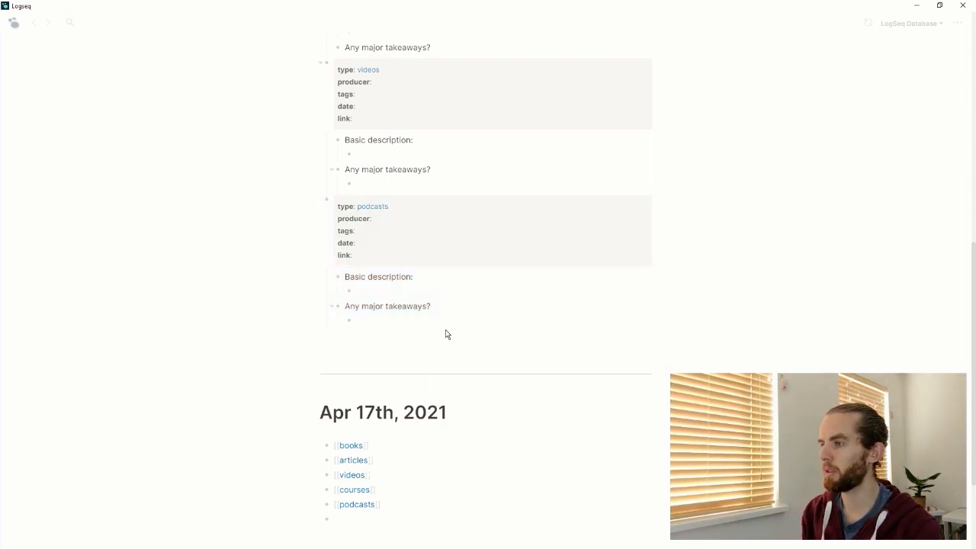
{"action": "key", "text": "shift+Tab"}
{"action": "key", "text": "shift+Tab"}
{"action": "type", "text": "/"}
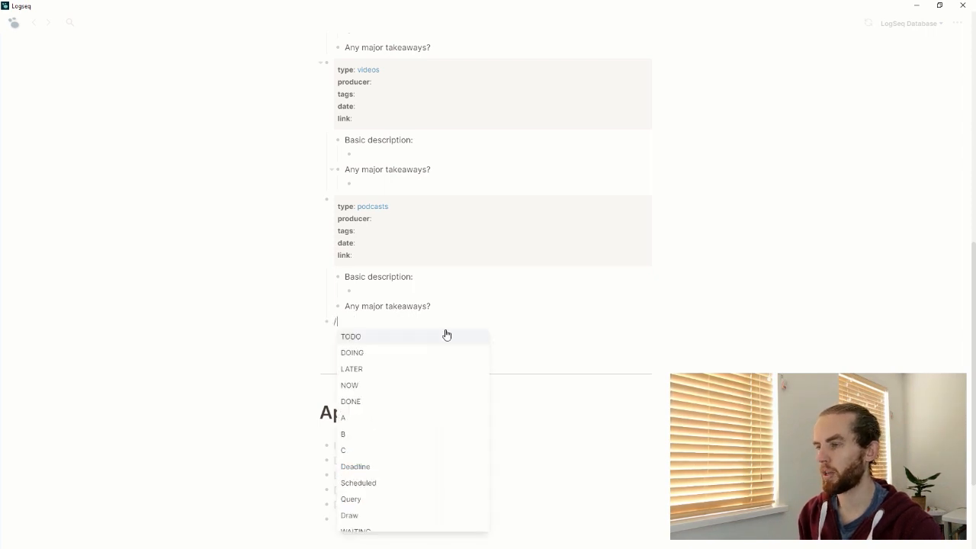
{"action": "type", "text": "tem"}
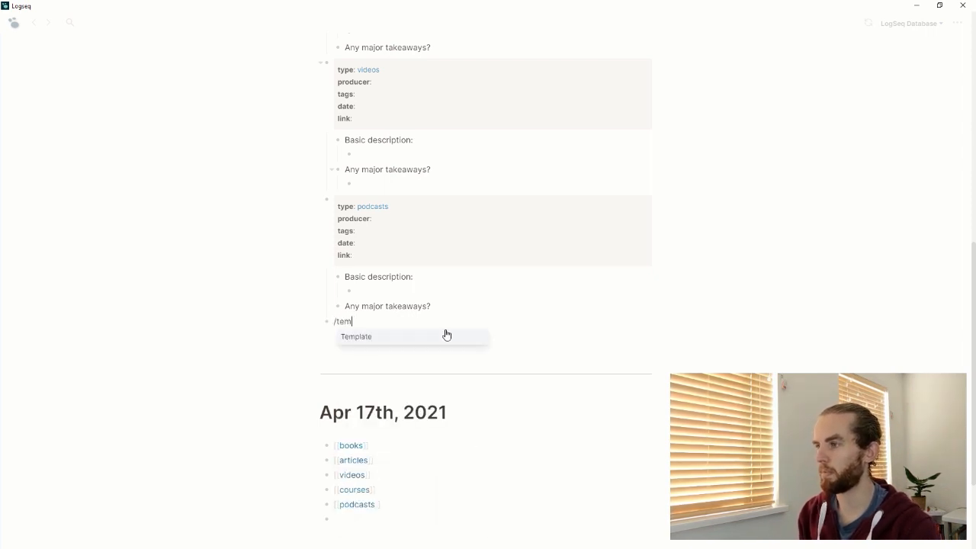
{"action": "key", "text": "Return"}
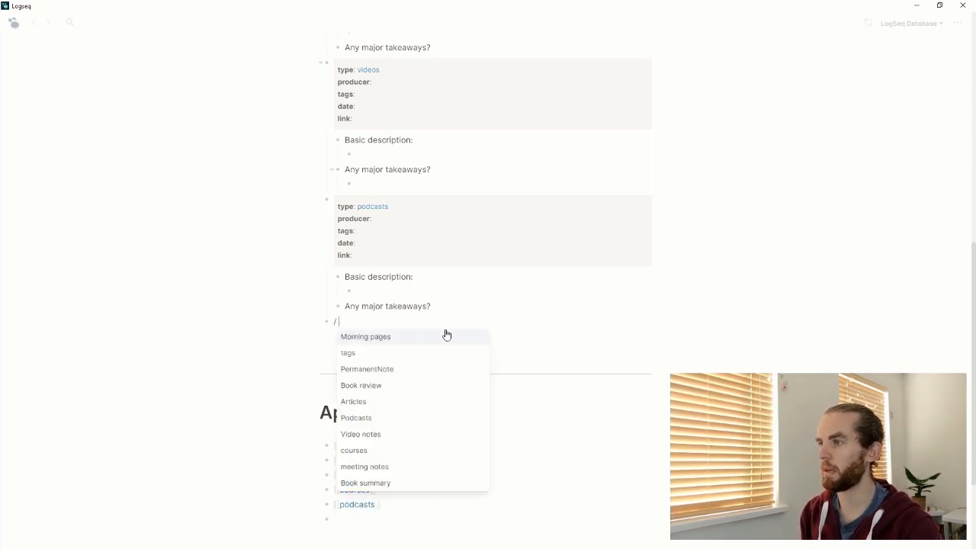
{"action": "left_click", "coordinate": [403, 352]}
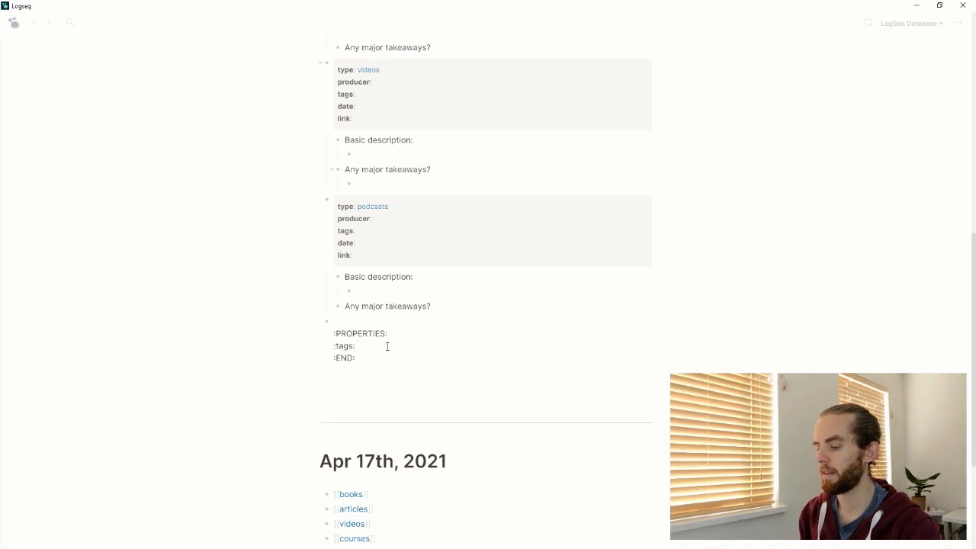
Fill the inserted tags property with history, geography, sociology.
{"action": "type", "text": "history,"}
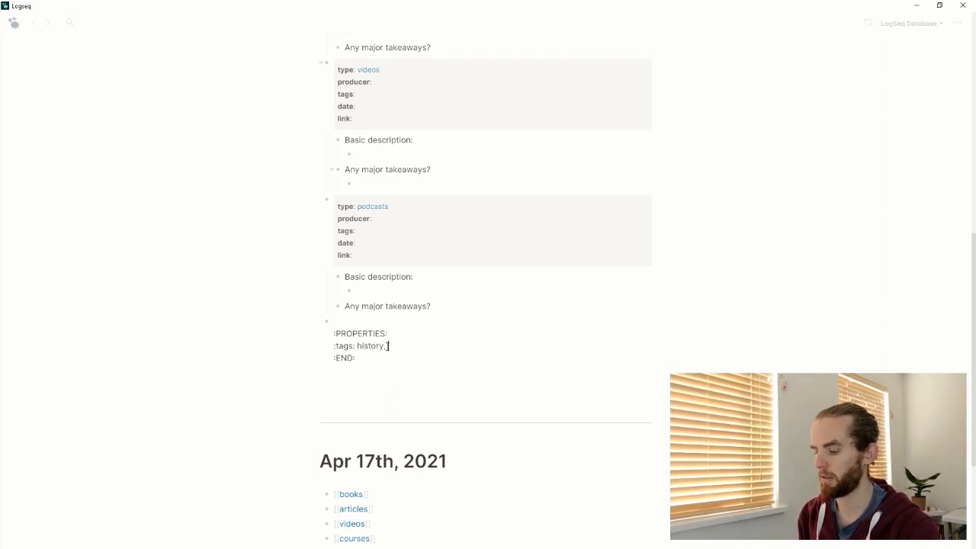
{"action": "type", "text": " geograph"}
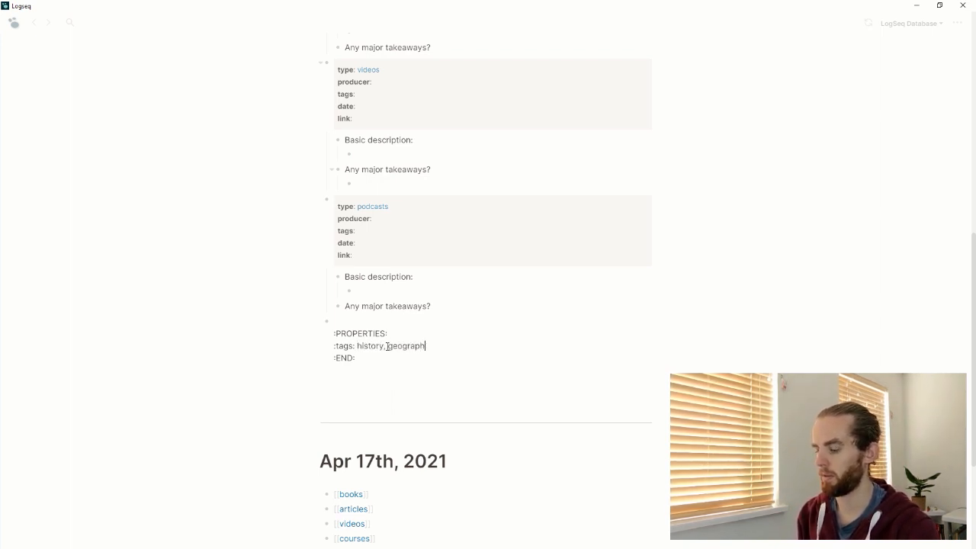
{"action": "type", "text": ",y, soci"}
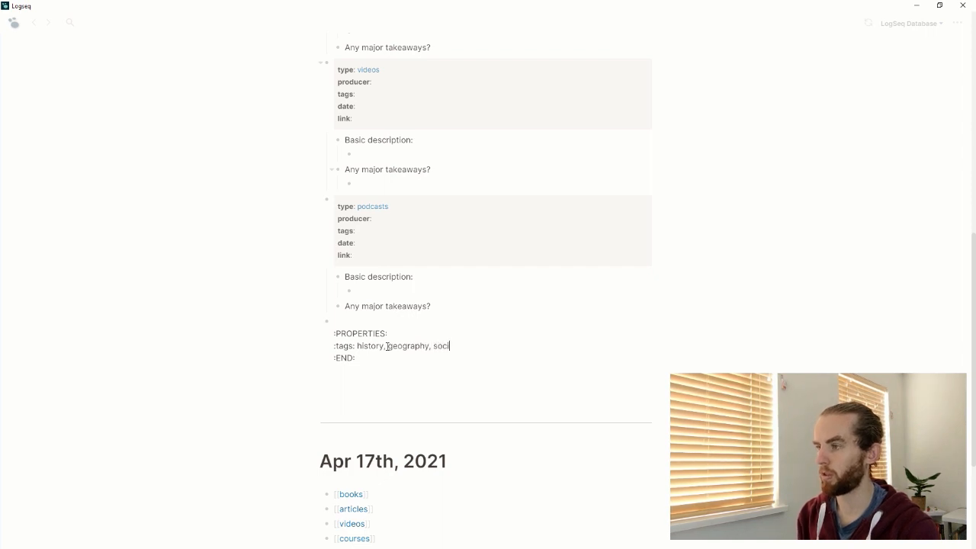
{"action": "type", "text": "ology"}
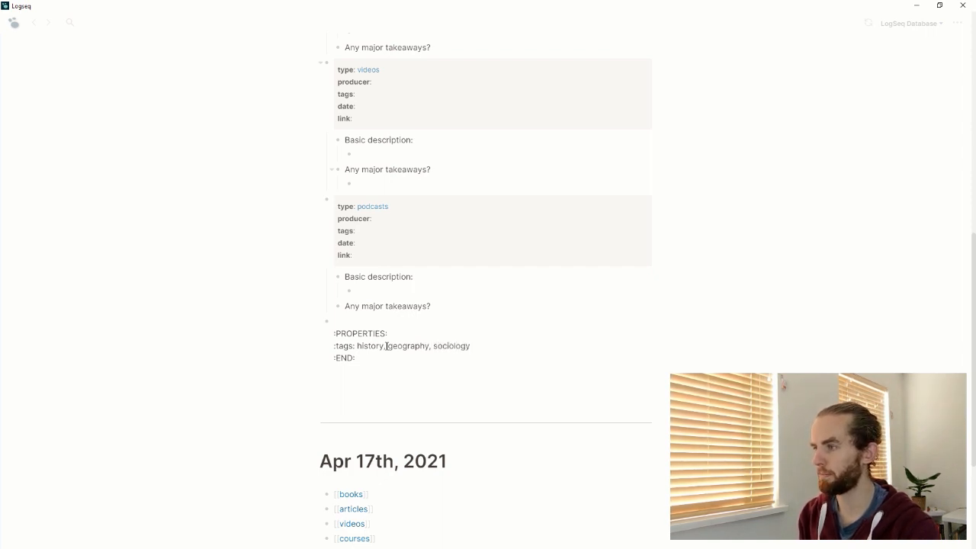
{"action": "left_click", "coordinate": [436, 392]}
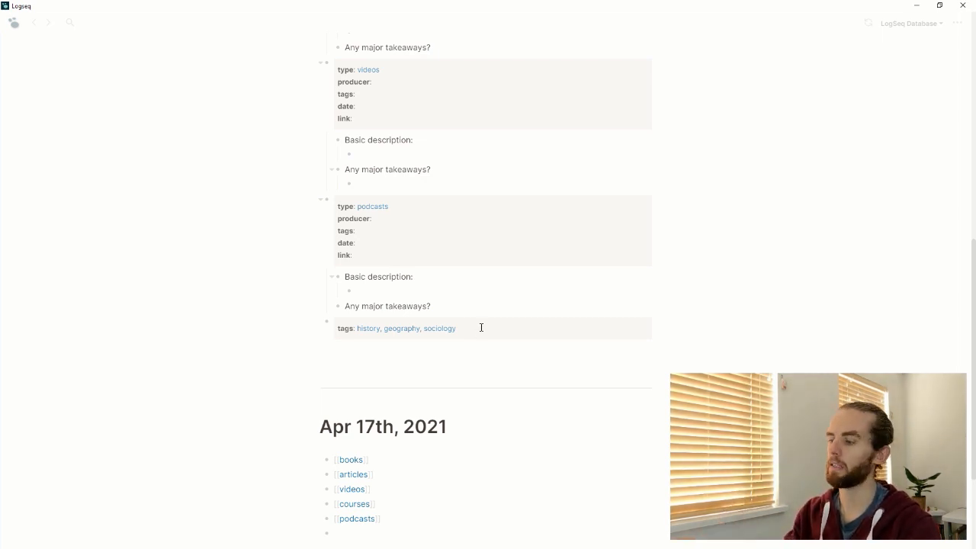
Insert the Book summary template in a new top-level bullet below the tags block.
{"action": "left_click", "coordinate": [403, 333]}
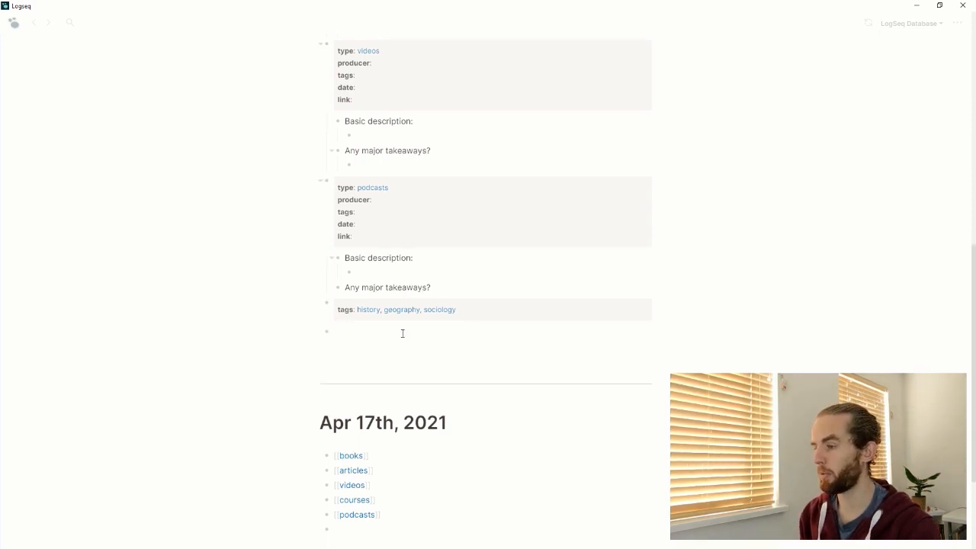
{"action": "type", "text": "/temp"}
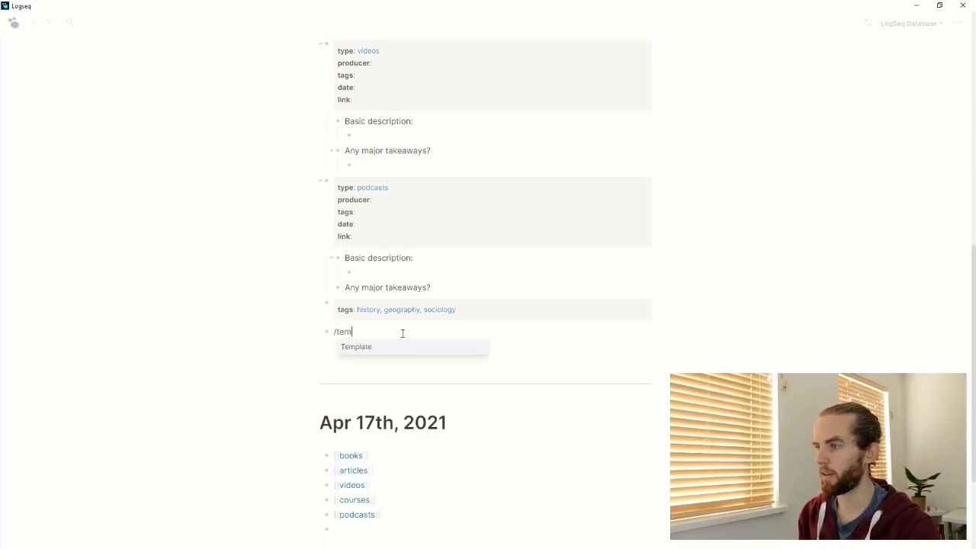
{"action": "key", "text": "Return"}
{"action": "type", "text": "book"}
{"action": "key", "text": "Down"}
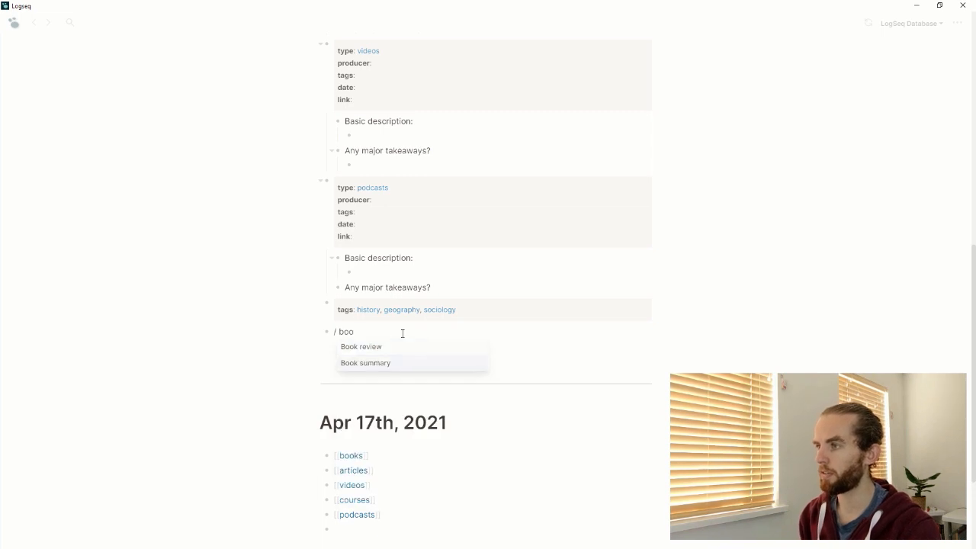
{"action": "key", "text": "Return"}
Insert the Book review template in a new bullet below the book summary properties.
{"action": "key", "text": "Return"}
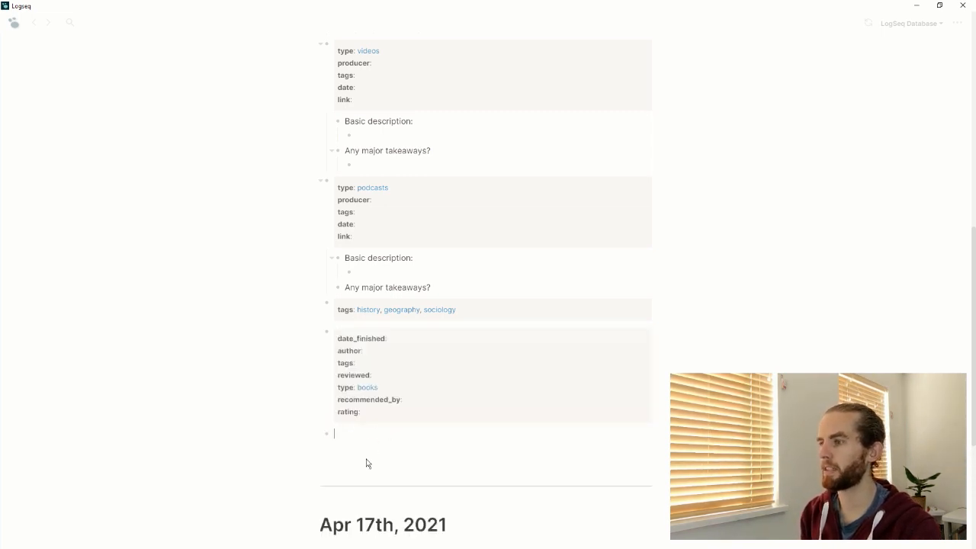
{"action": "type", "text": "/boo"}
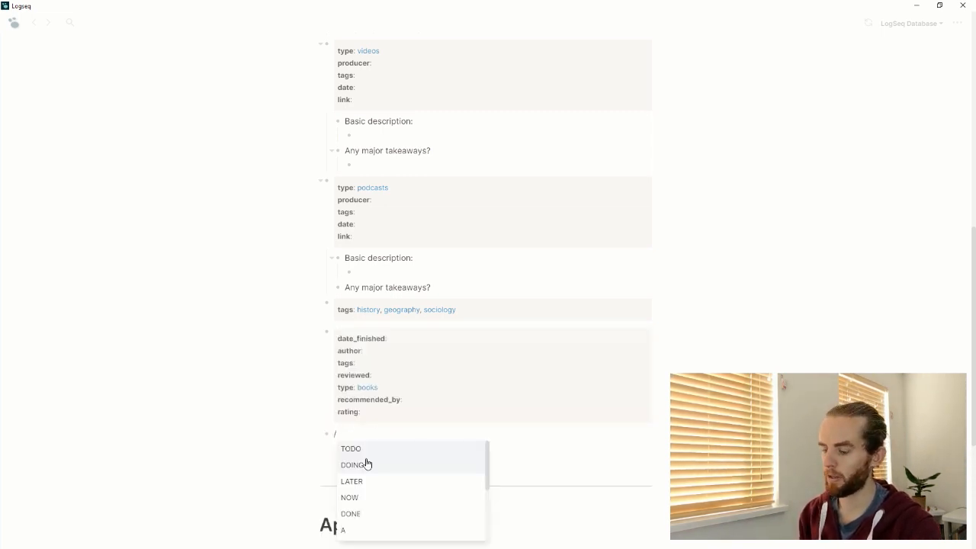
{"action": "key", "text": "BackSpace"}
{"action": "key", "text": "BackSpace"}
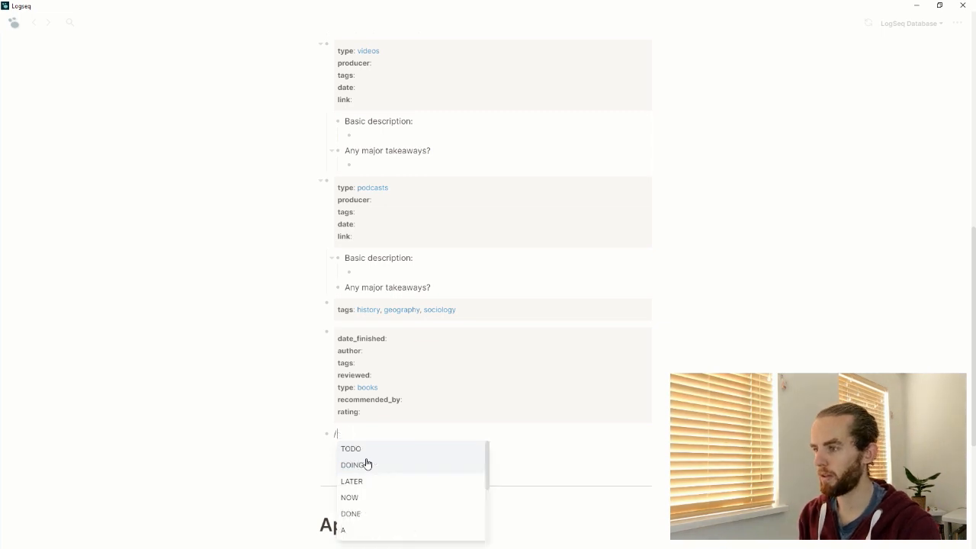
{"action": "type", "text": "temp"}
{"action": "key", "text": "Return"}
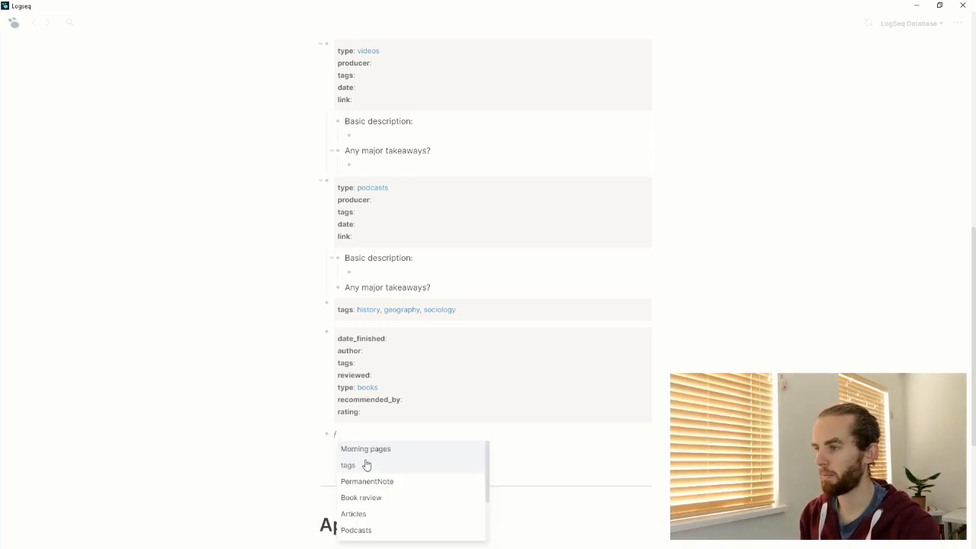
{"action": "left_click", "coordinate": [372, 500]}
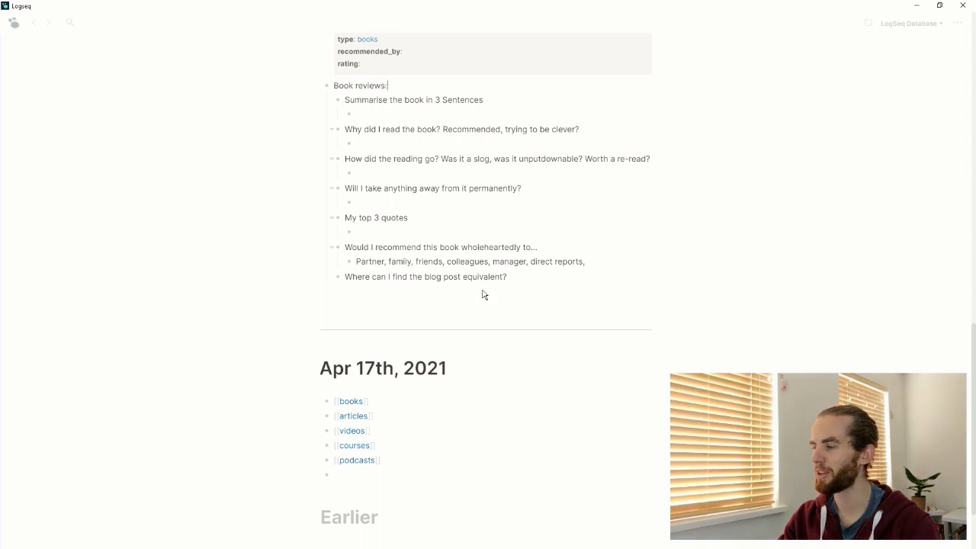
Switch to the browser, open the GitHub file templates.md for editing and copy its entire text.
{"action": "key", "text": "alt+Tab"}
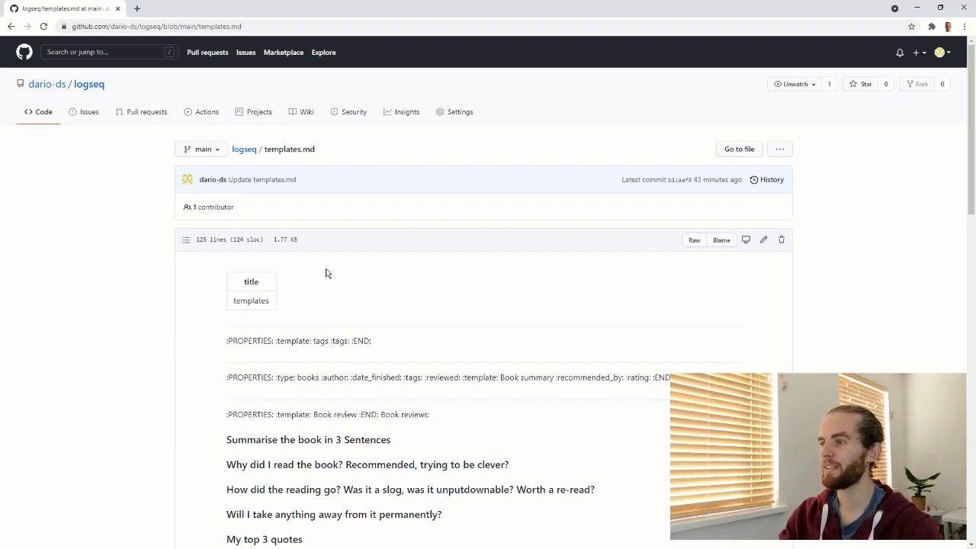
{"action": "scroll", "coordinate": [329, 284], "scroll_direction": "down", "scroll_amount": 1}
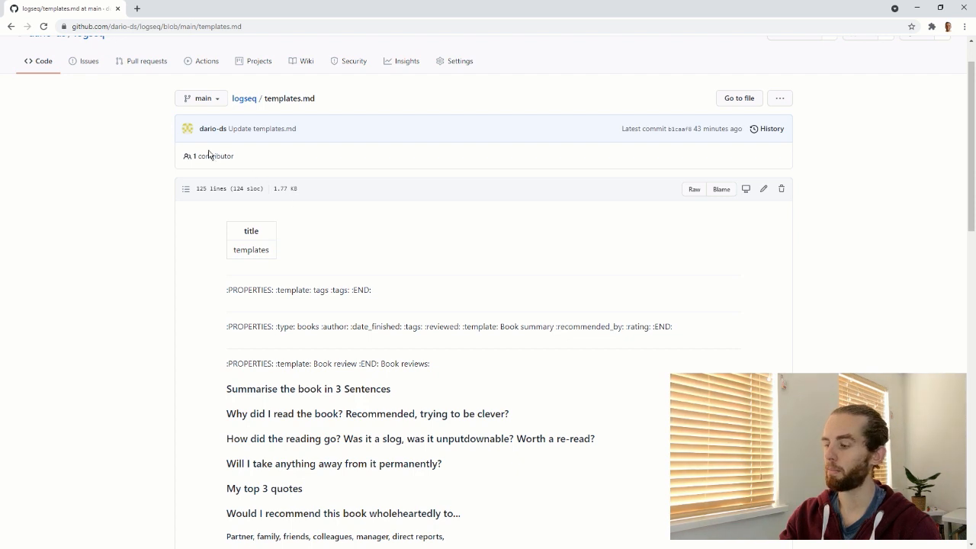
{"action": "left_click", "coordinate": [764, 190]}
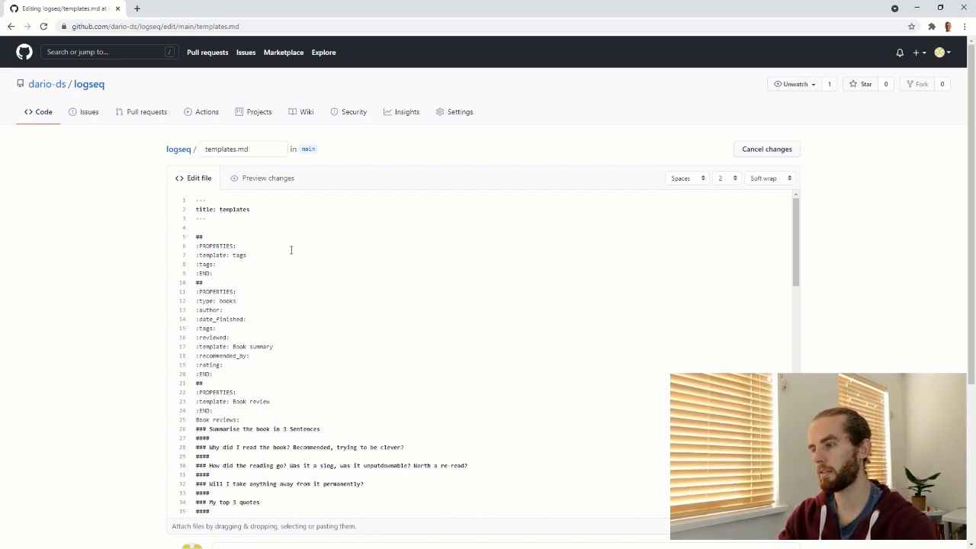
{"action": "key", "text": "ctrl+a"}
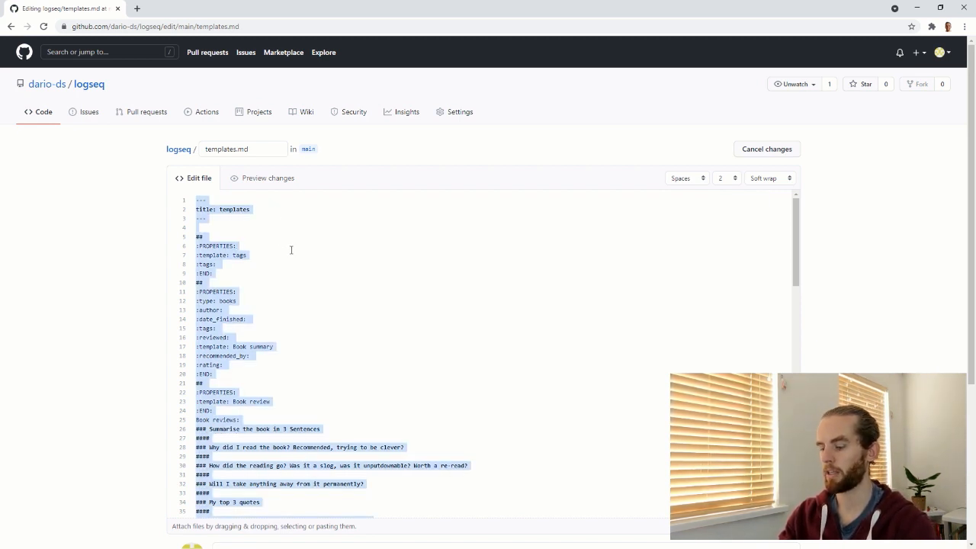
Switch to Notepad++ and paste the copied templates text into the empty document.
{"action": "key", "text": "alt+Tab"}
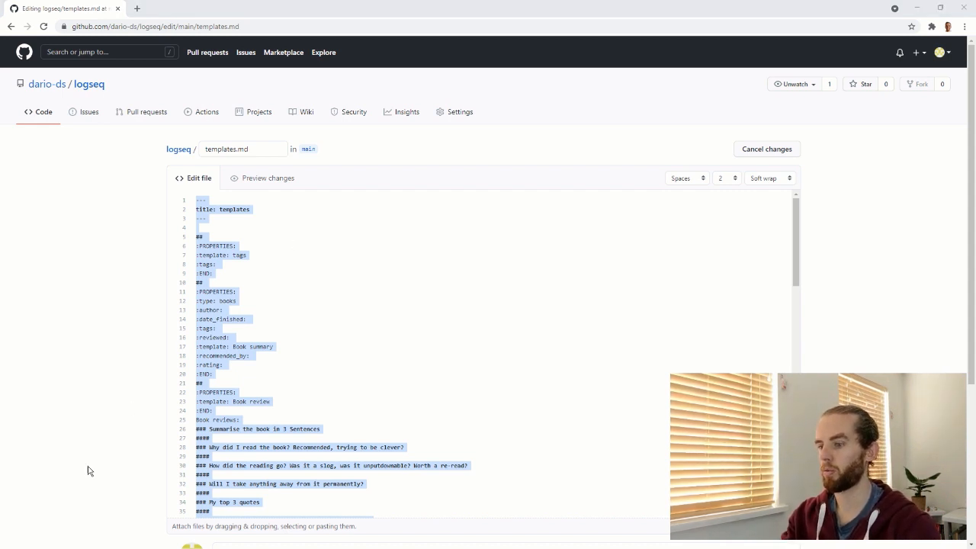
{"action": "key", "text": "alt+Tab"}
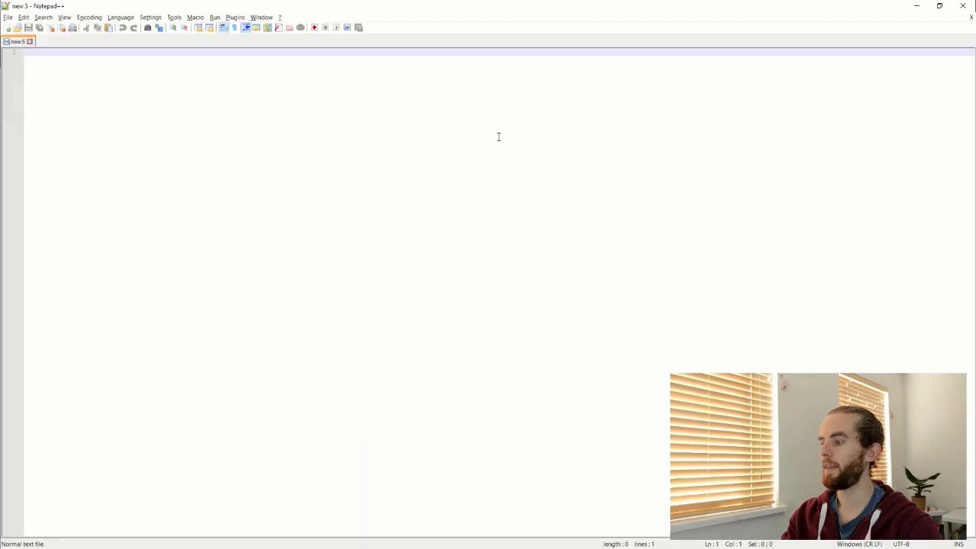
{"action": "key", "text": "ctrl+v"}
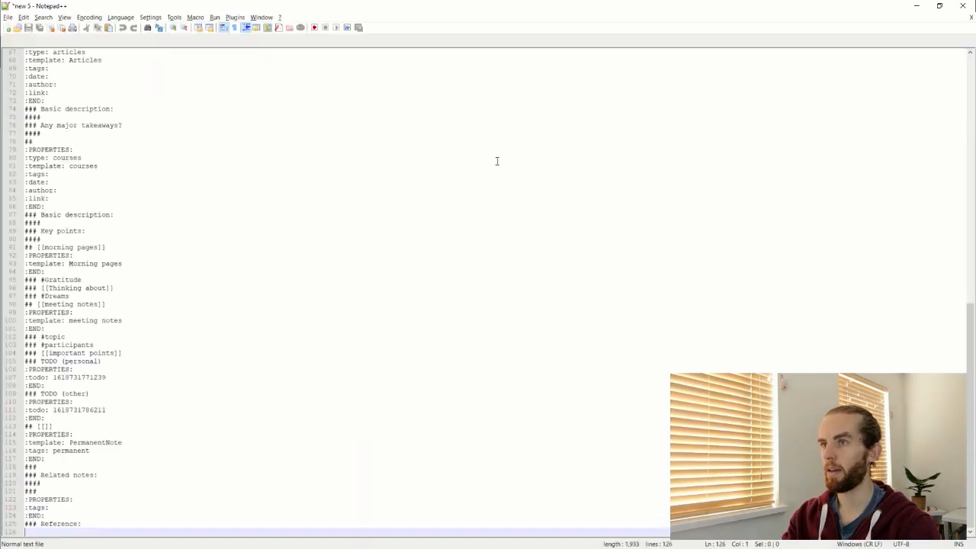
{"action": "scroll", "coordinate": [148, 303], "scroll_direction": "up", "scroll_amount": 15}
{"action": "scroll", "coordinate": [145, 325], "scroll_direction": "up", "scroll_amount": 7}
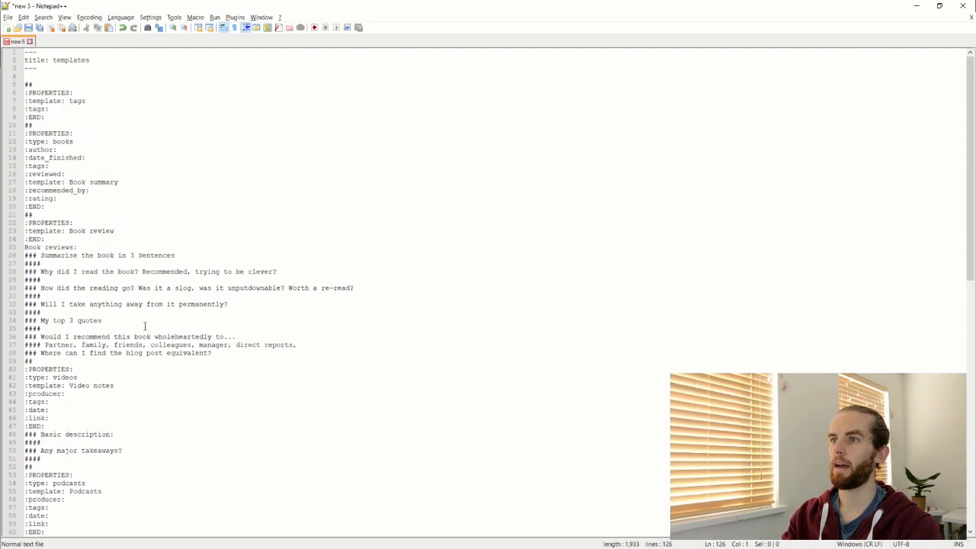
Save the document as templates.md in the Downloads folder.
{"action": "left_click", "coordinate": [7, 17]}
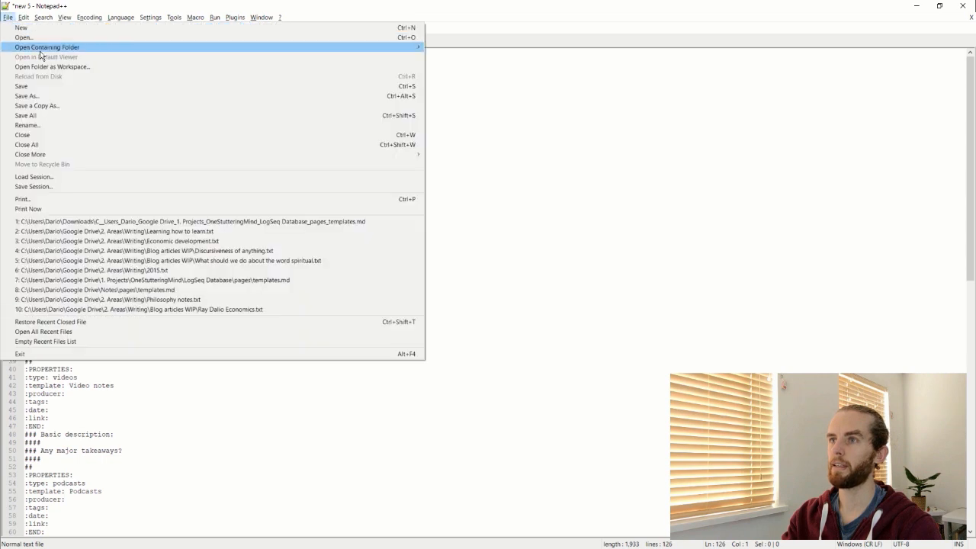
{"action": "left_click", "coordinate": [52, 96]}
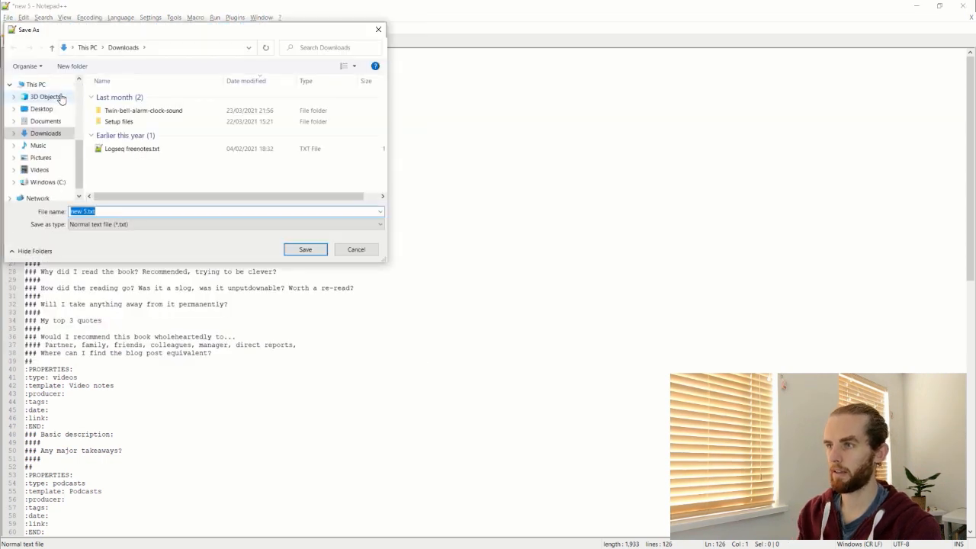
{"action": "type", "text": "tem"}
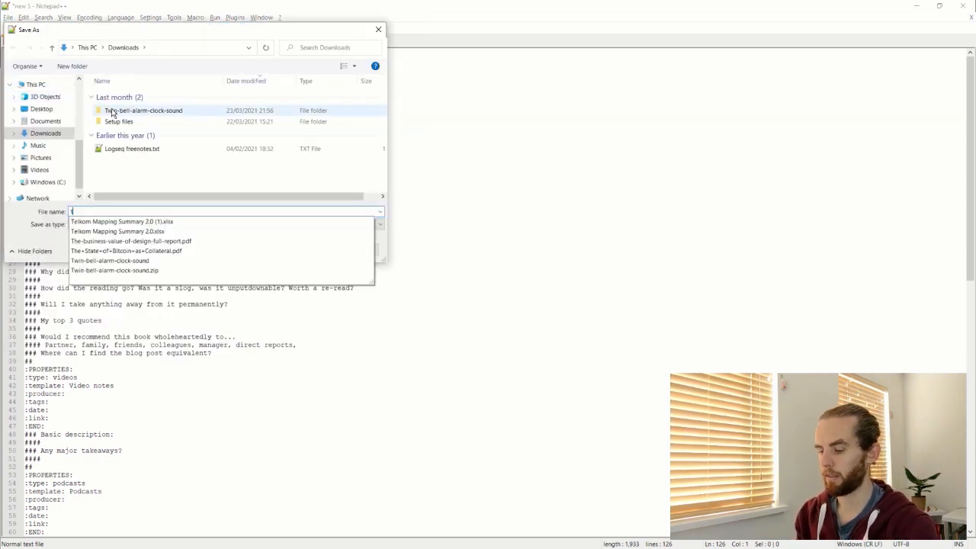
{"action": "type", "text": "plates"}
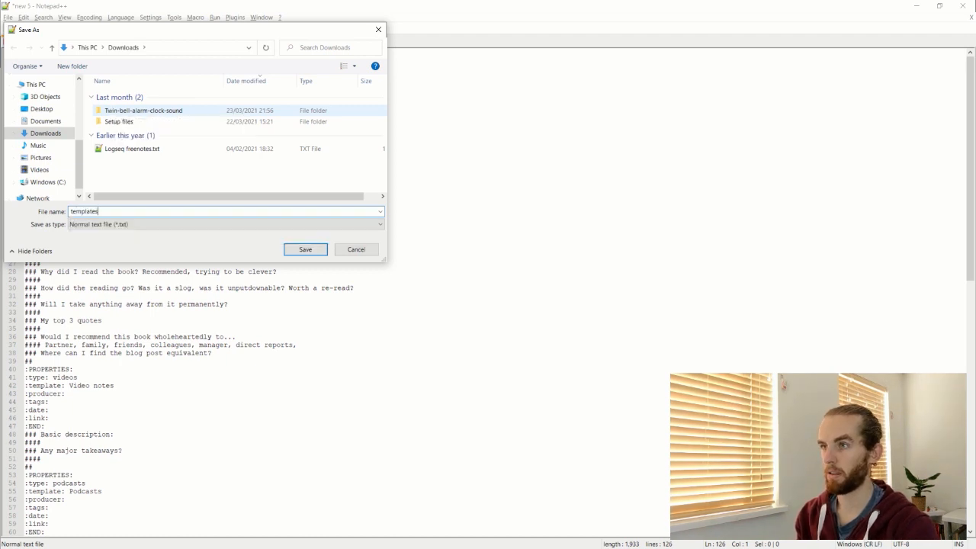
{"action": "type", "text": ".md"}
{"action": "key", "text": "Return"}
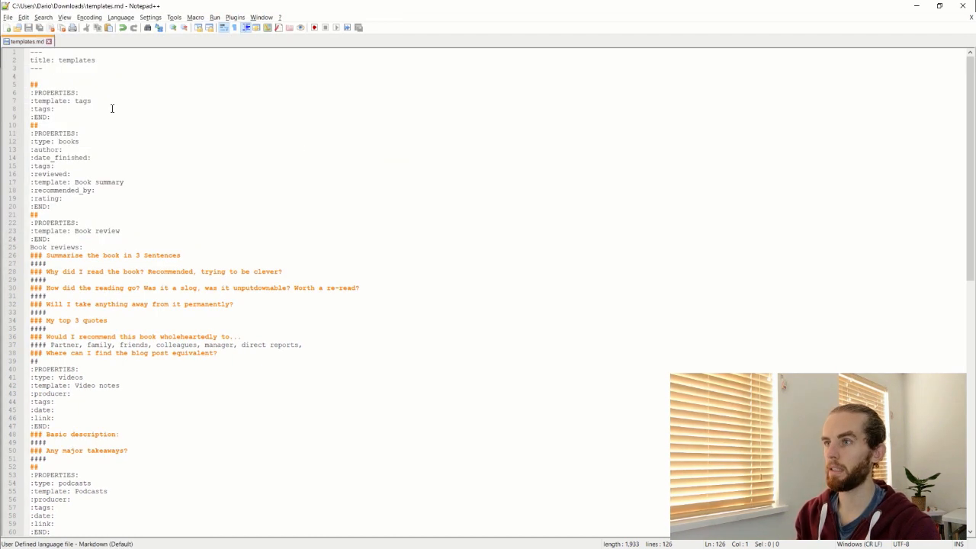